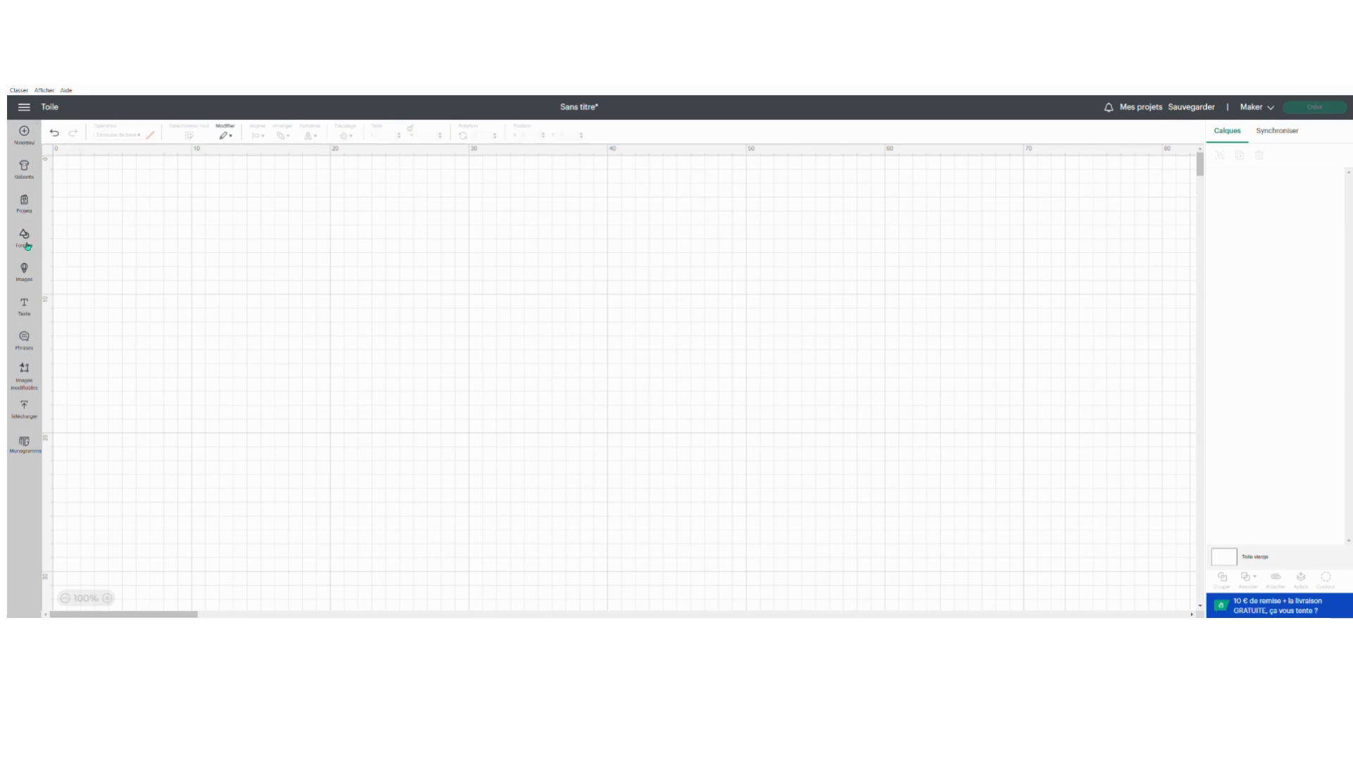
# Upload the woman-with-bow image from the computer and continue with the image type Complexe.
pyautogui.click(31, 407)
pyautogui.click(106, 259)
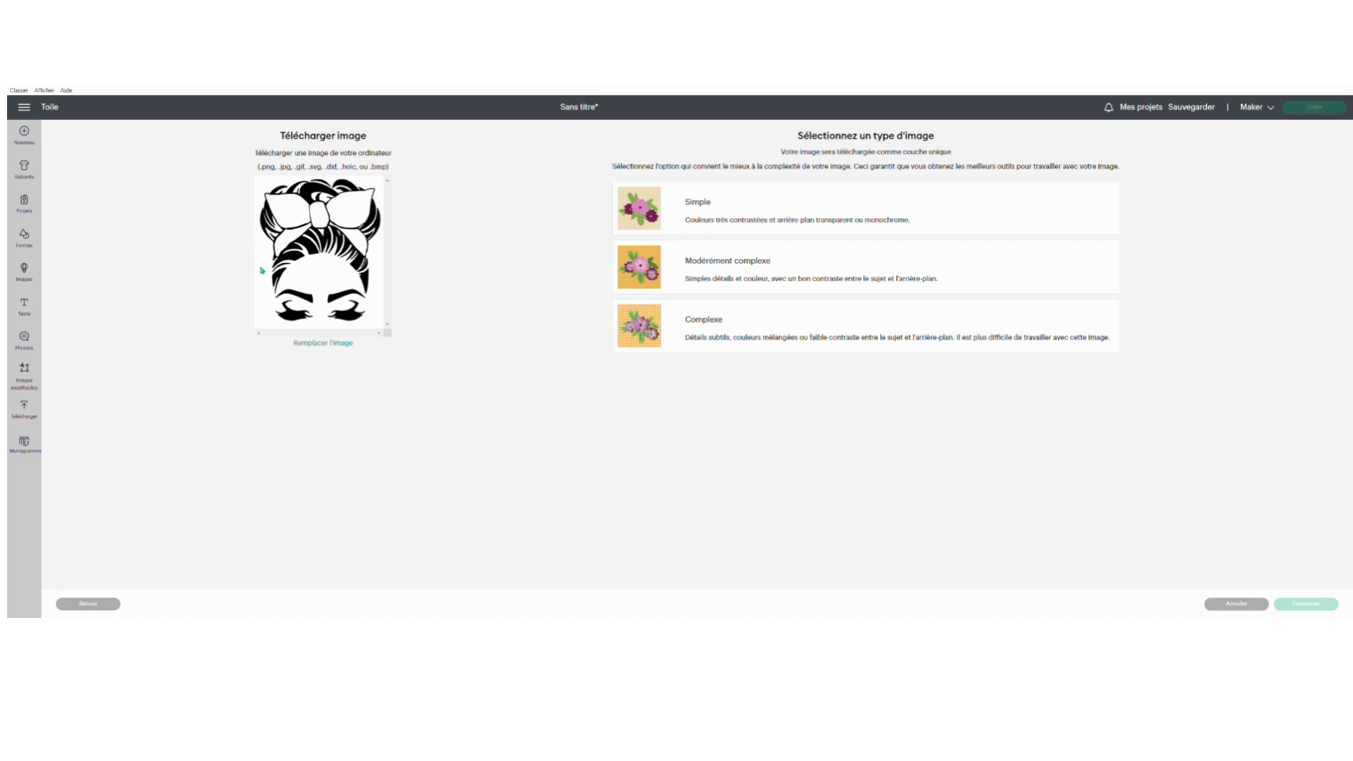
pyautogui.click(680, 213)
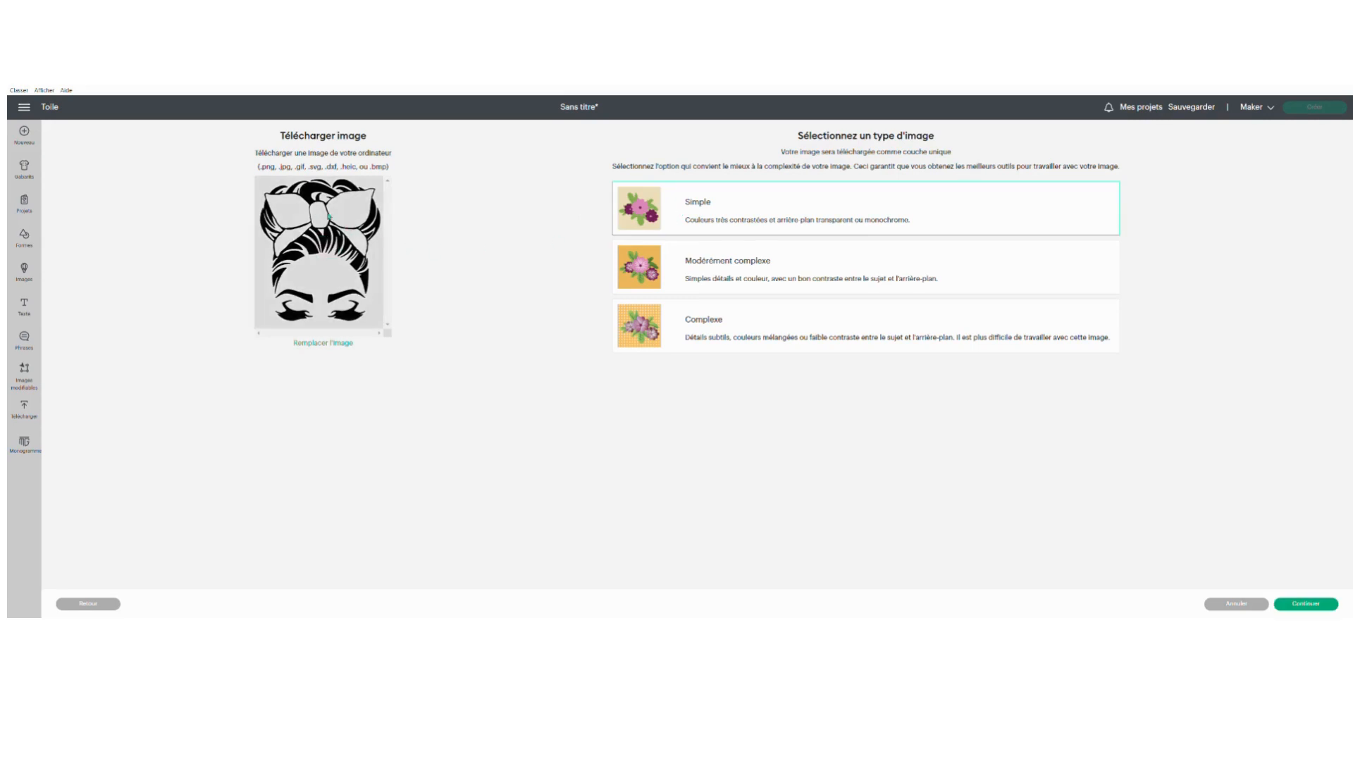
pyautogui.click(678, 272)
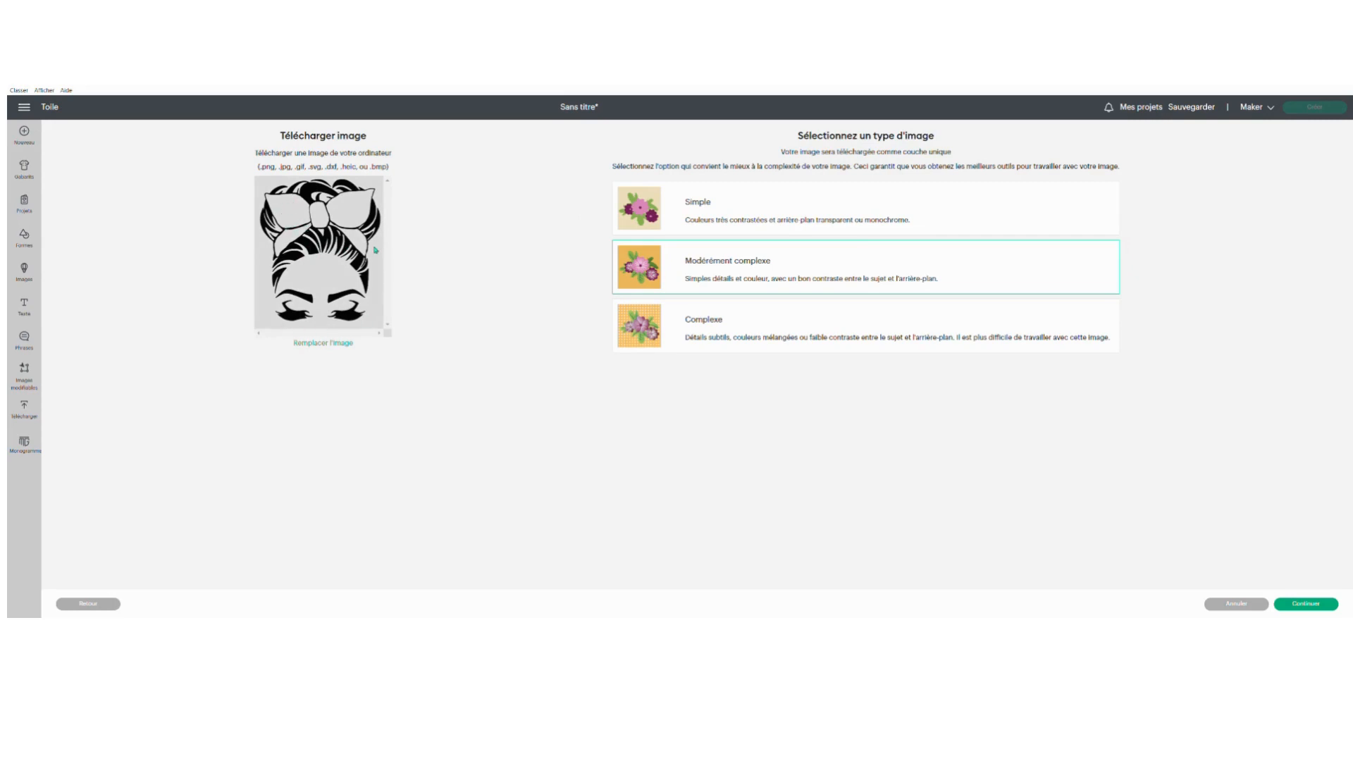
pyautogui.click(682, 330)
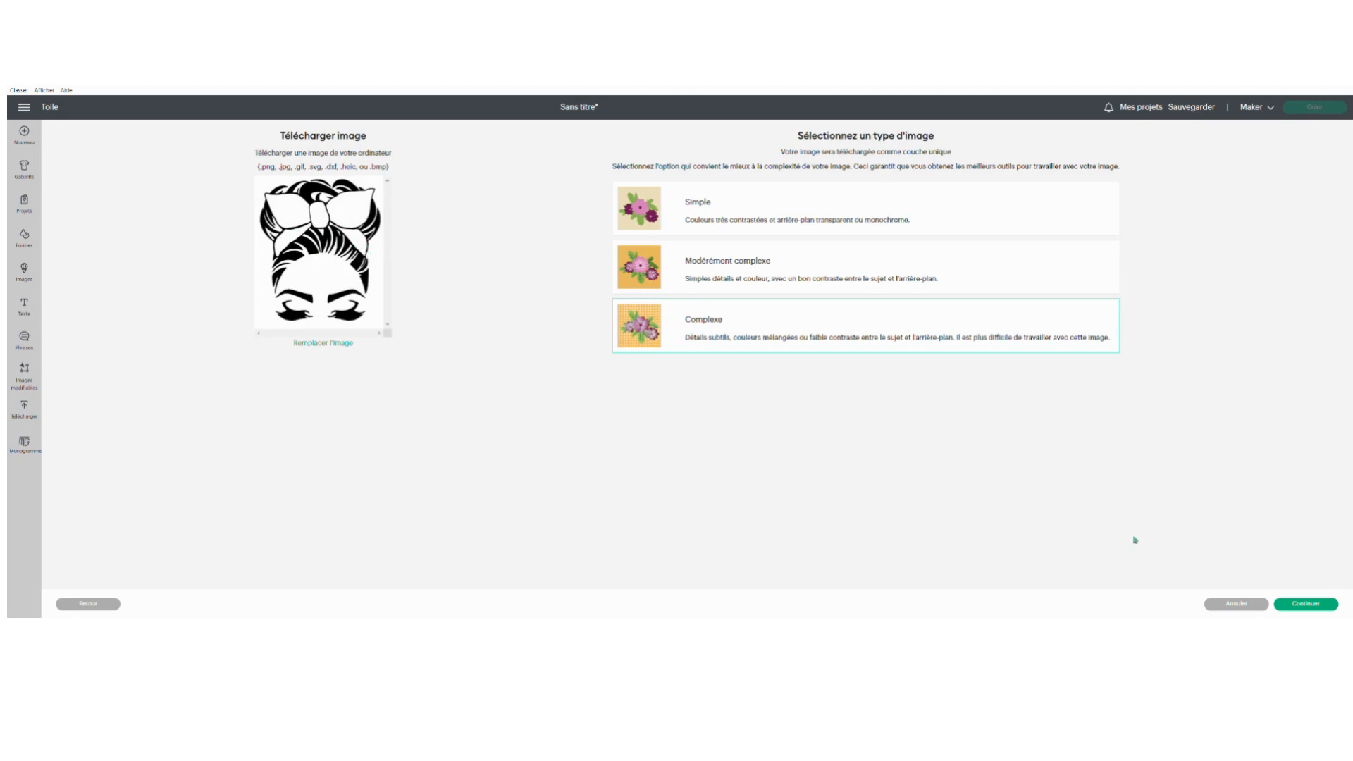
pyautogui.click(1295, 605)
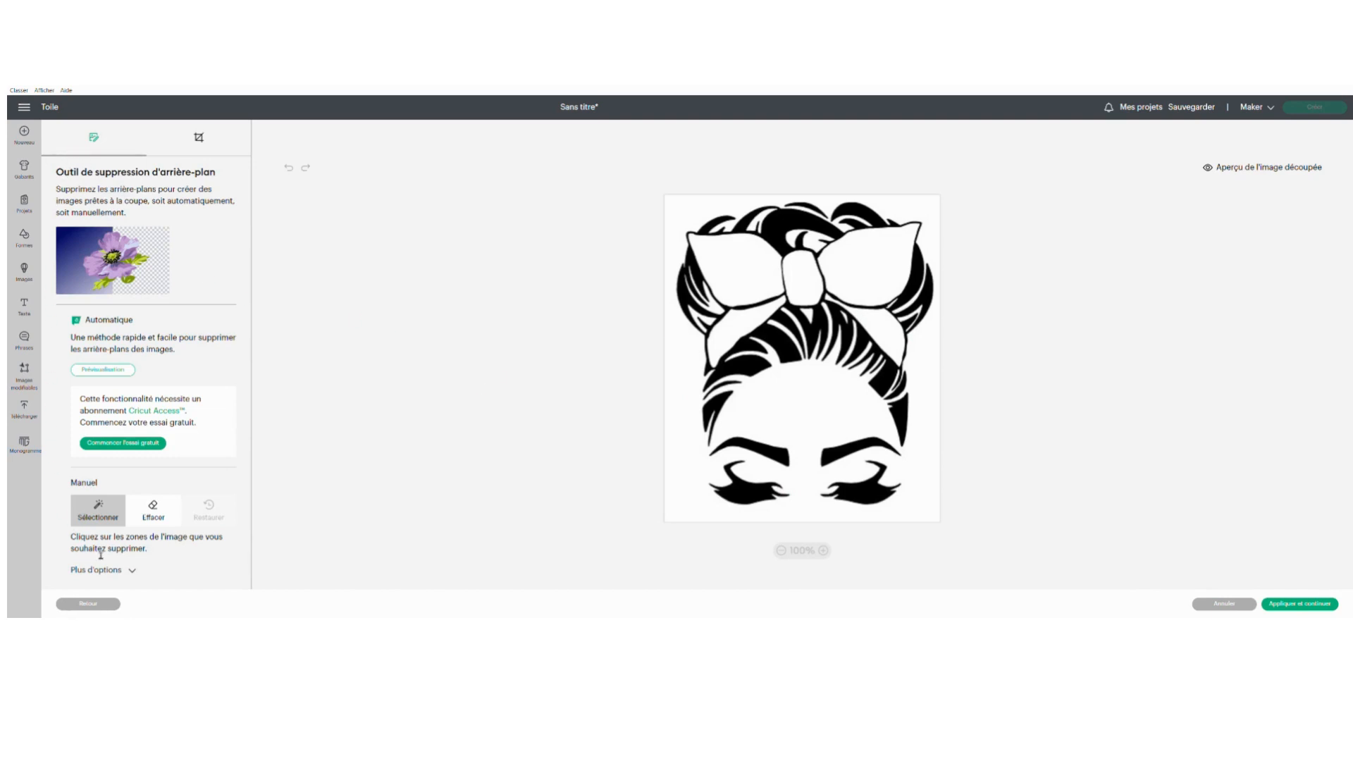
# Manually remove the white background around the woman's head and the white areas inside the bow's loops, knot and tails.
pyautogui.doubleClick(81, 485)
pyautogui.click(111, 487)
pyautogui.click(683, 215)
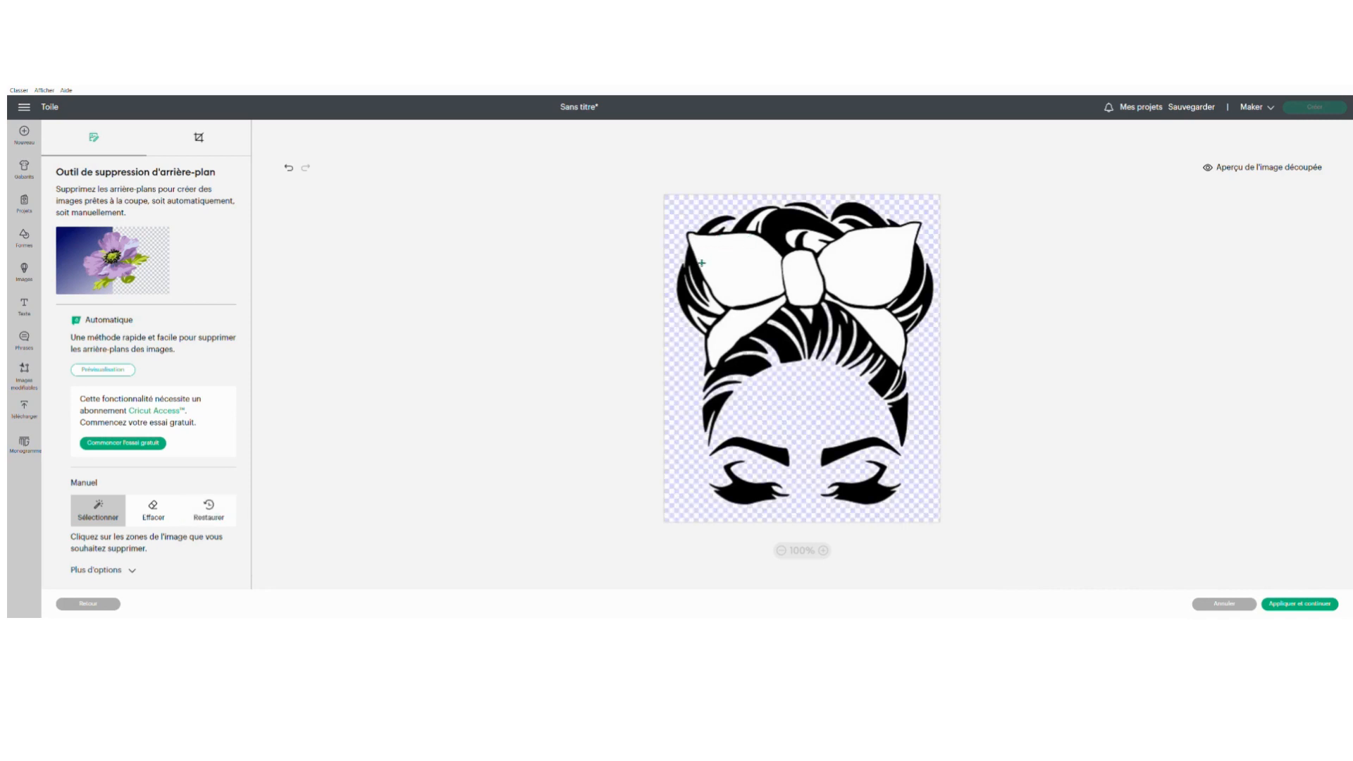
pyautogui.click(749, 285)
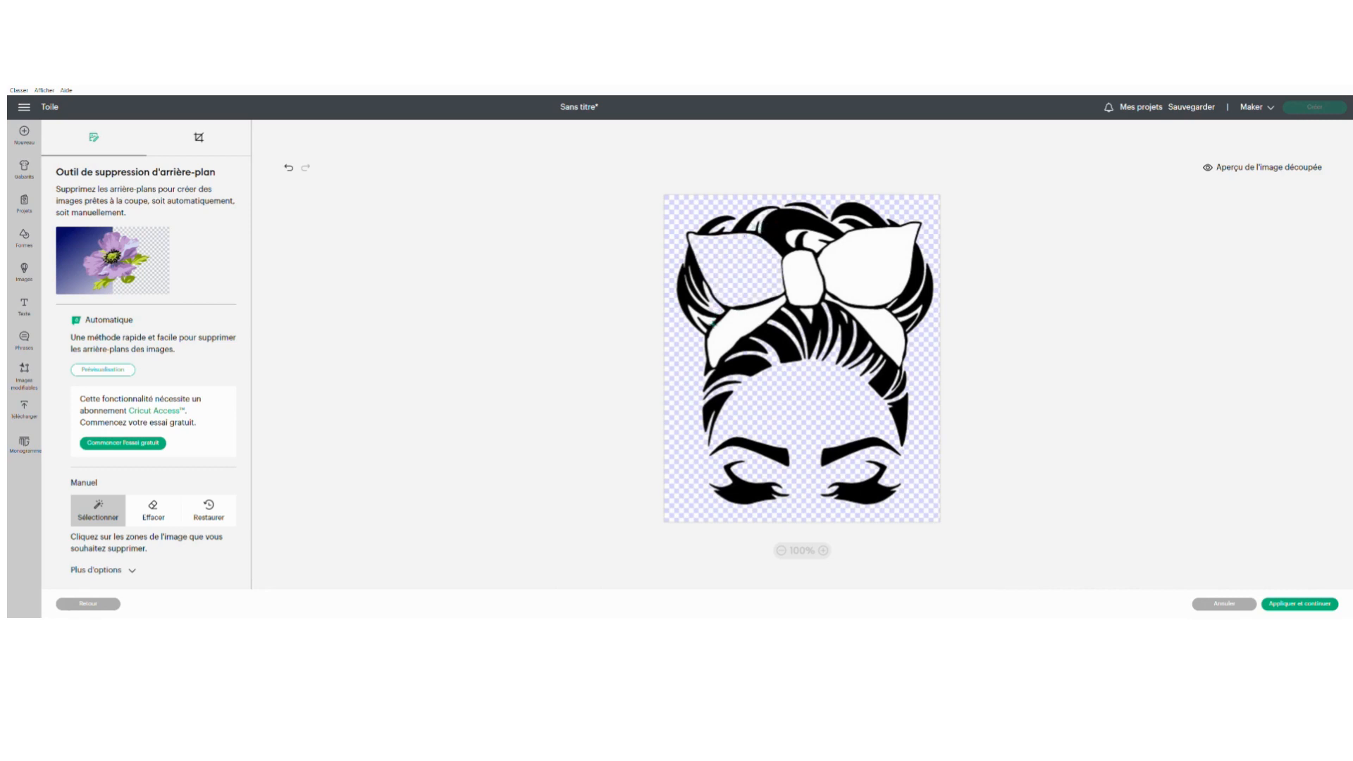
pyautogui.click(801, 286)
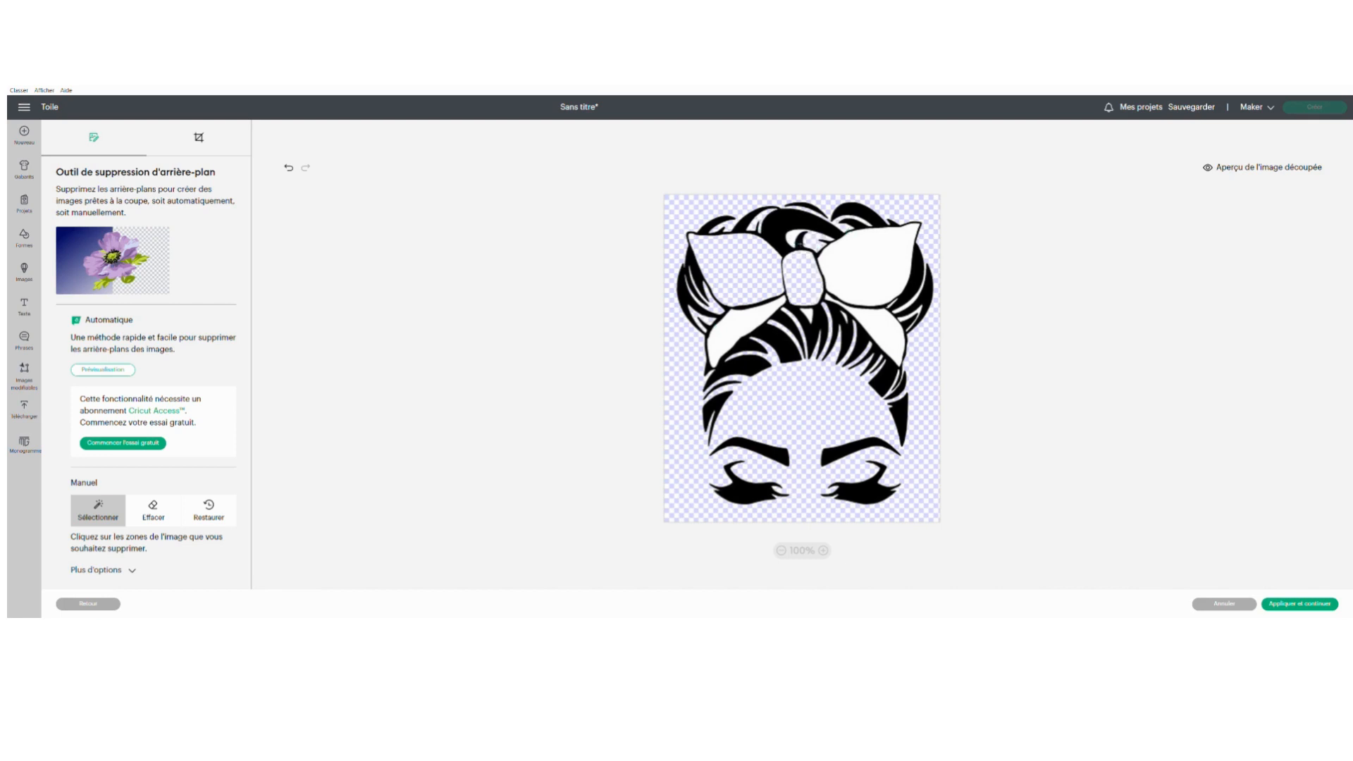
pyautogui.click(877, 263)
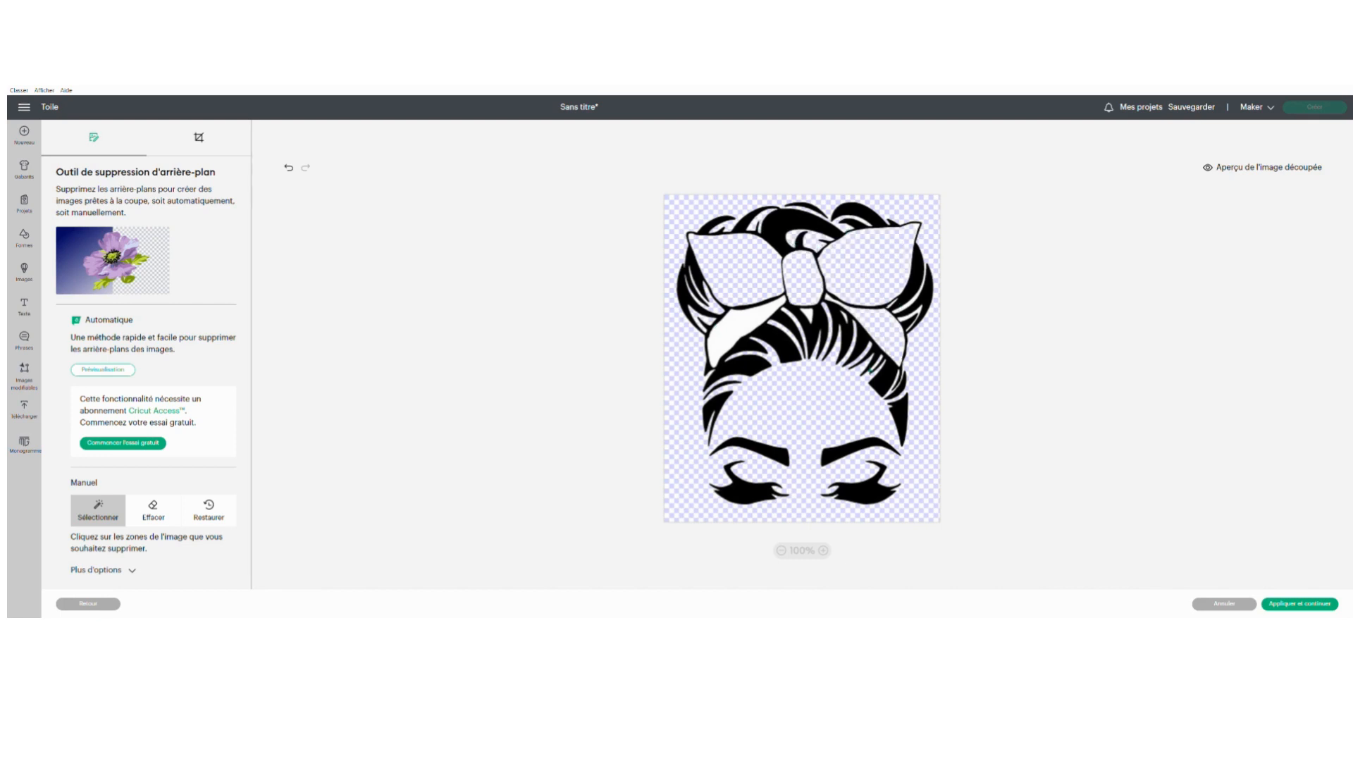
pyautogui.click(733, 343)
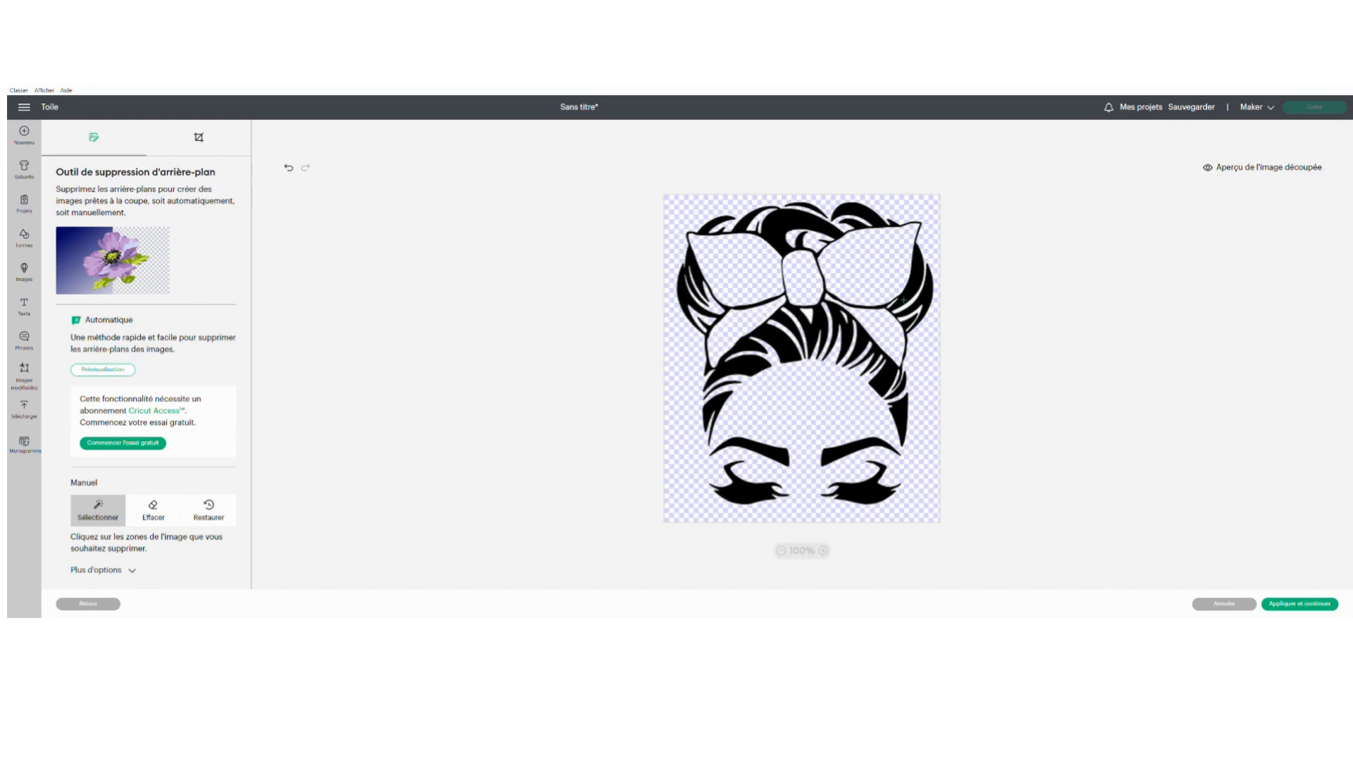
# Examine the hair, bow, eyebrows and lashes at 150% zoom for leftover white areas.
pyautogui.click(825, 552)
pyautogui.click(825, 552)
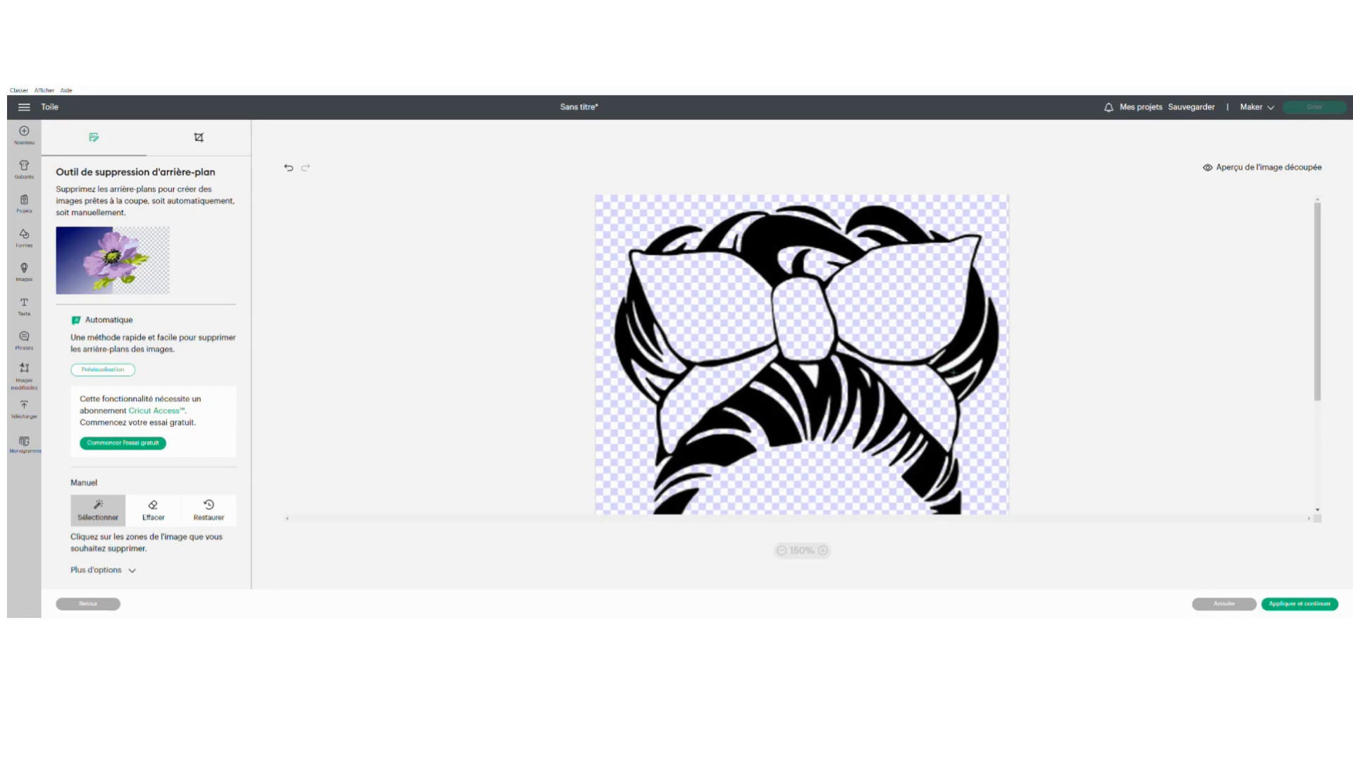
pyautogui.click(827, 381)
pyautogui.scroll(-5, 1135, 360)
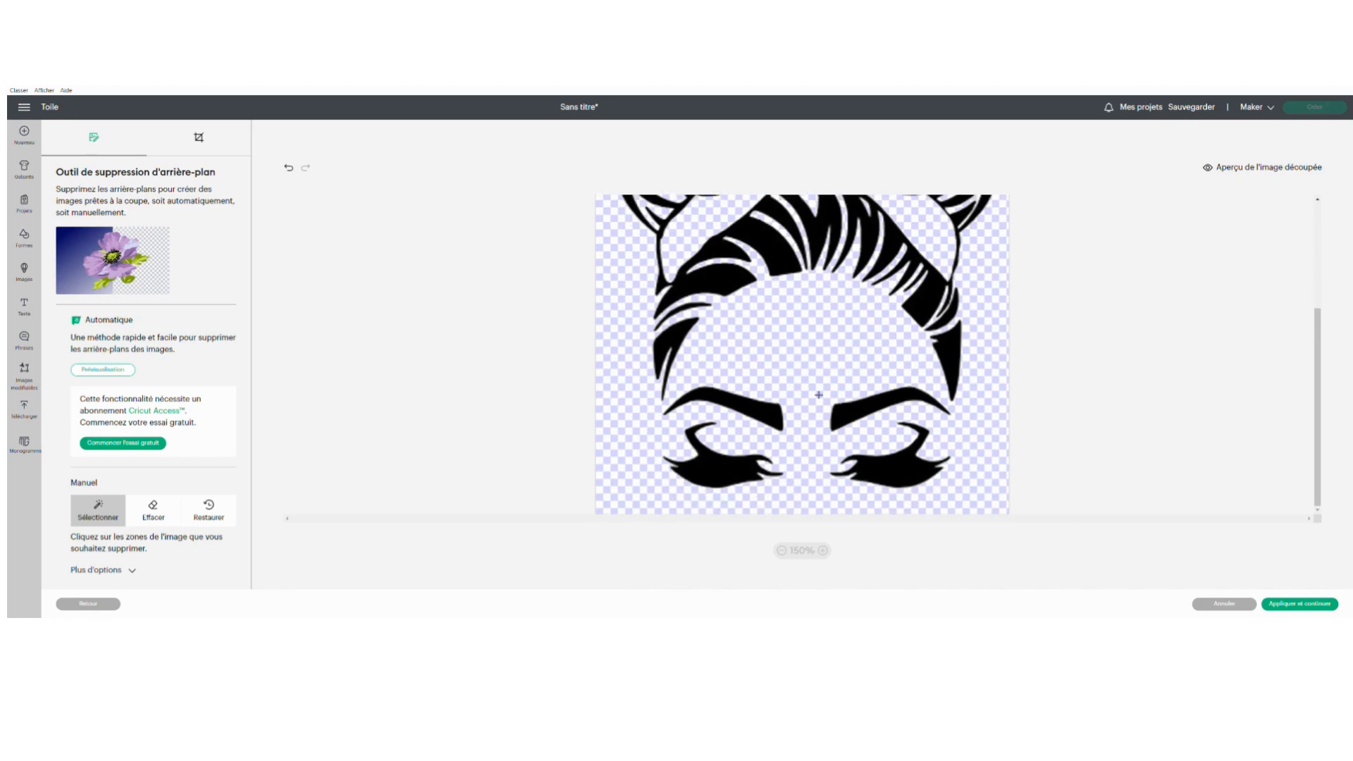
pyautogui.scroll(5, 804, 418)
pyautogui.scroll(2, 804, 419)
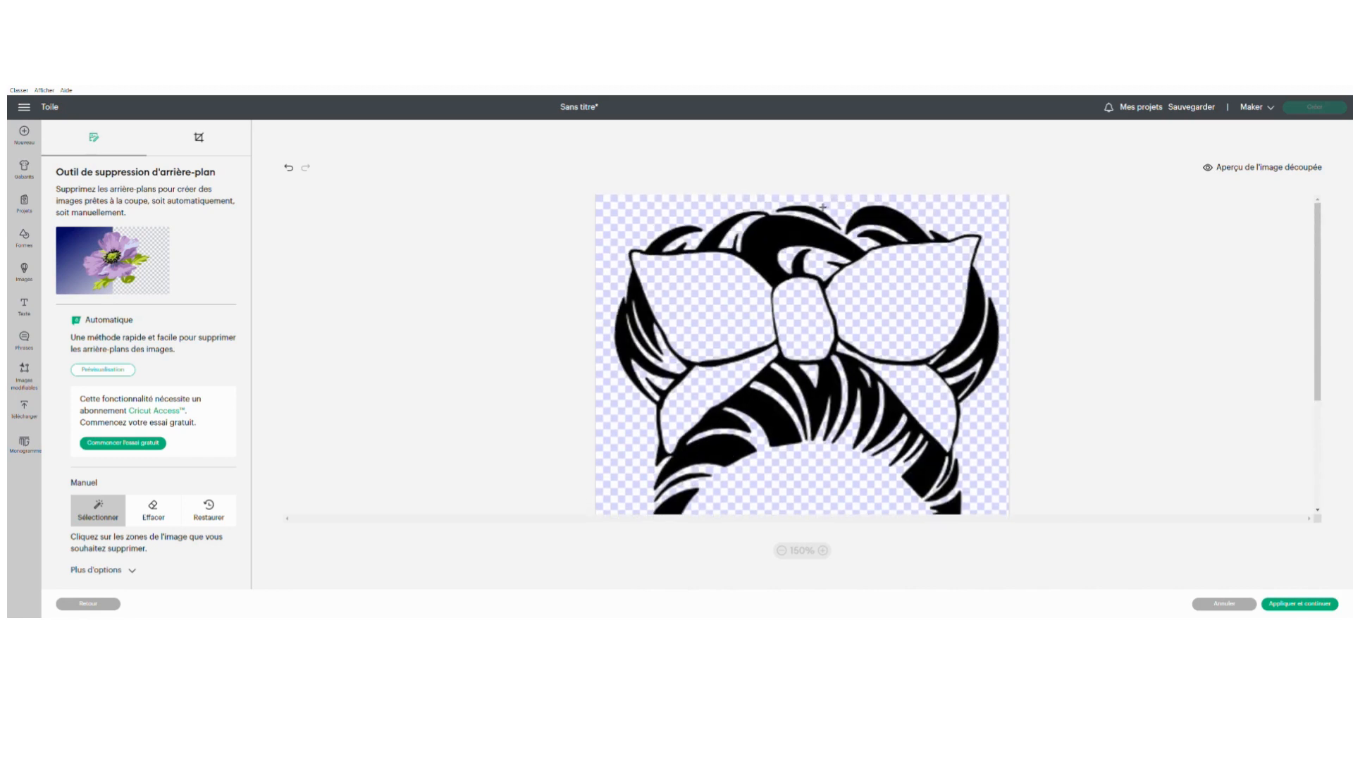
pyautogui.click(781, 550)
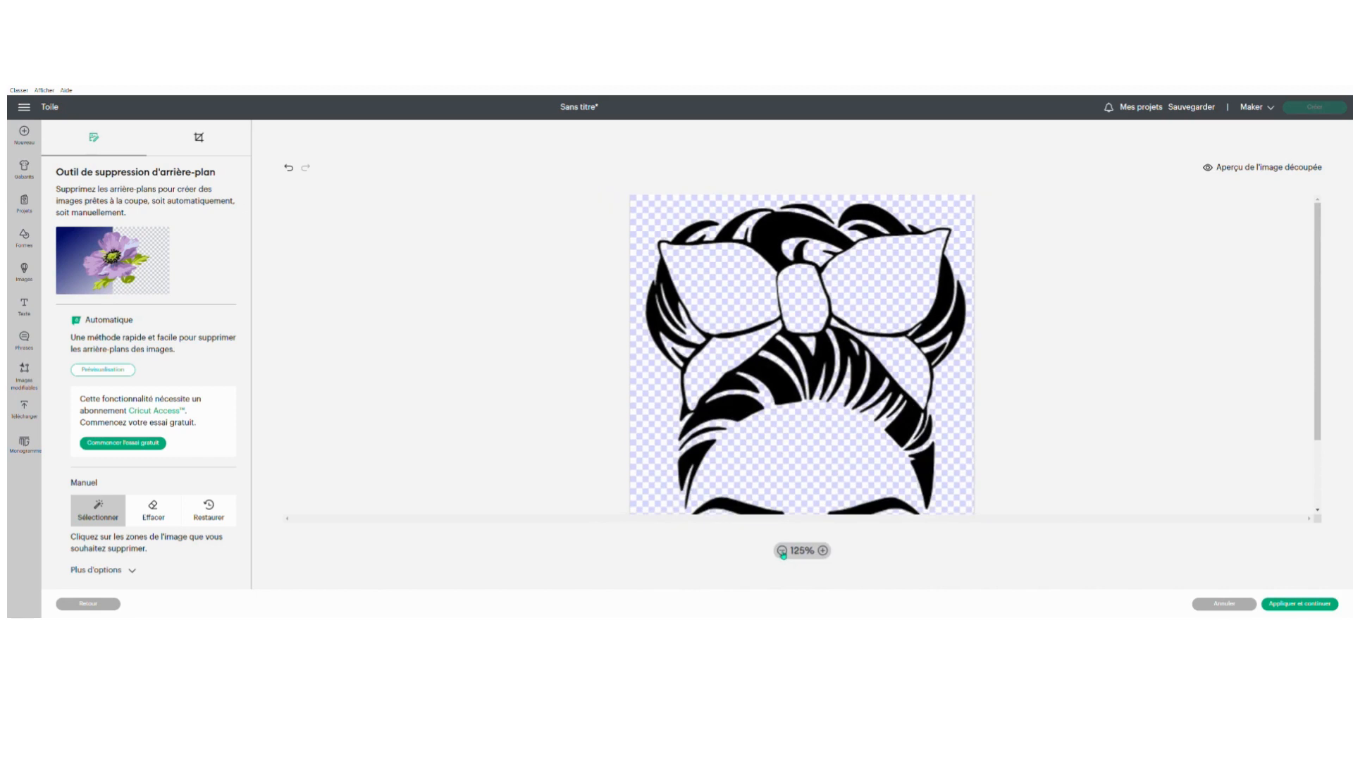
pyautogui.click(781, 550)
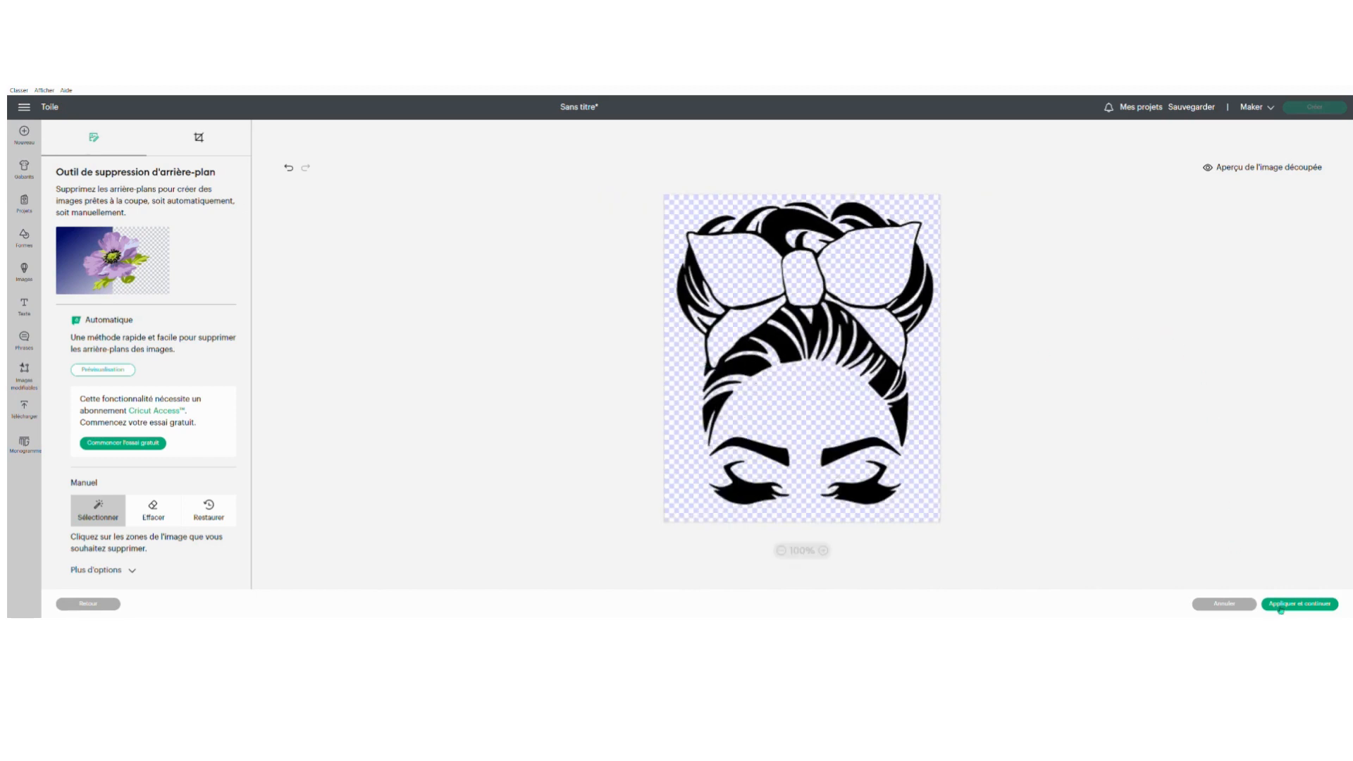
# Apply the background removal, save the picture as a cut image and add it to the canvas.
pyautogui.click(1306, 604)
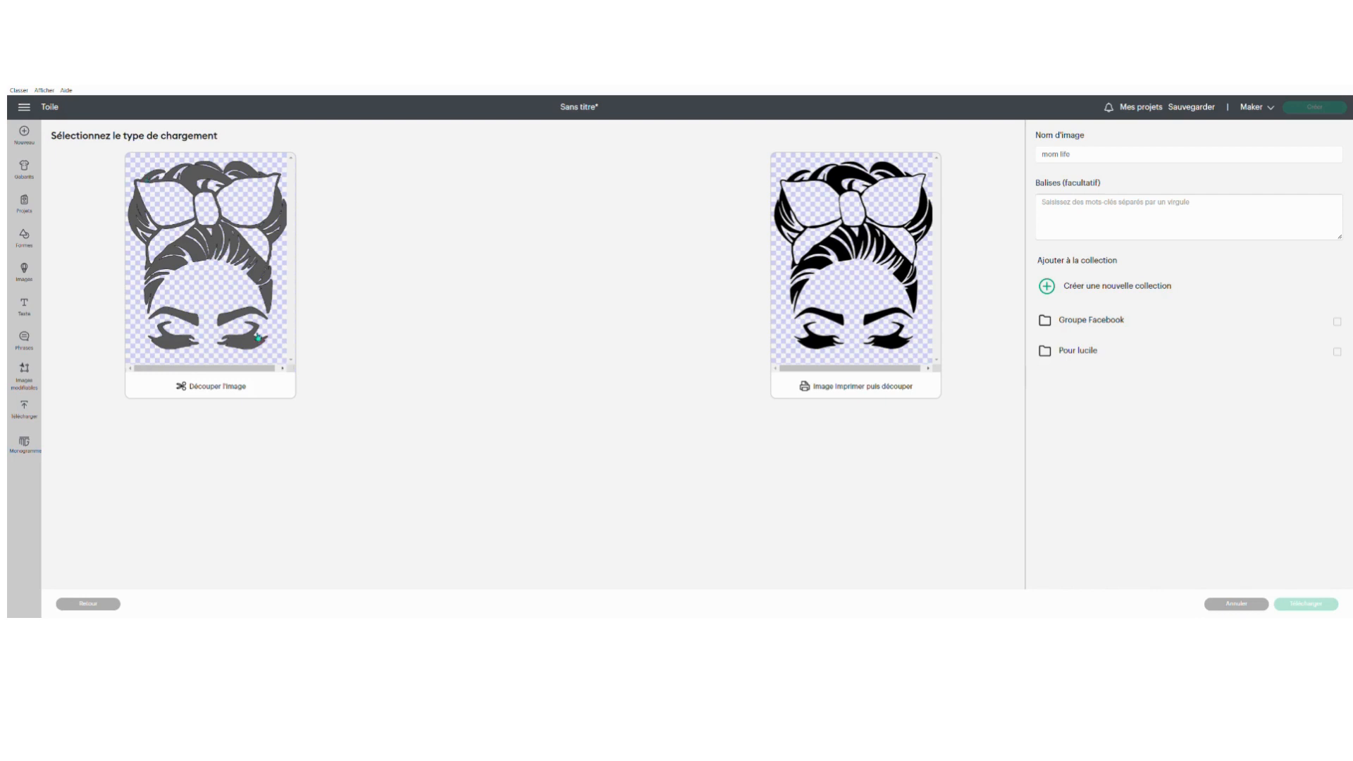
pyautogui.click(236, 277)
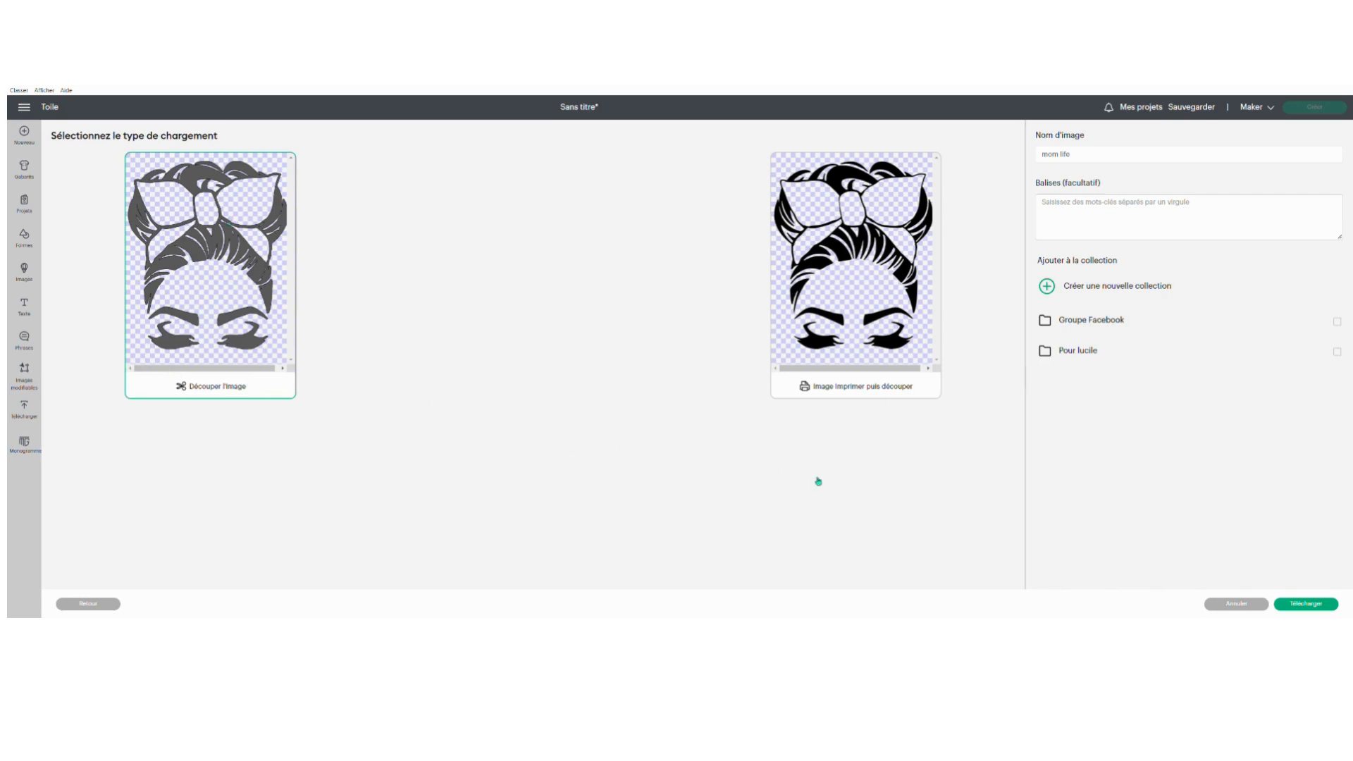
pyautogui.click(1314, 604)
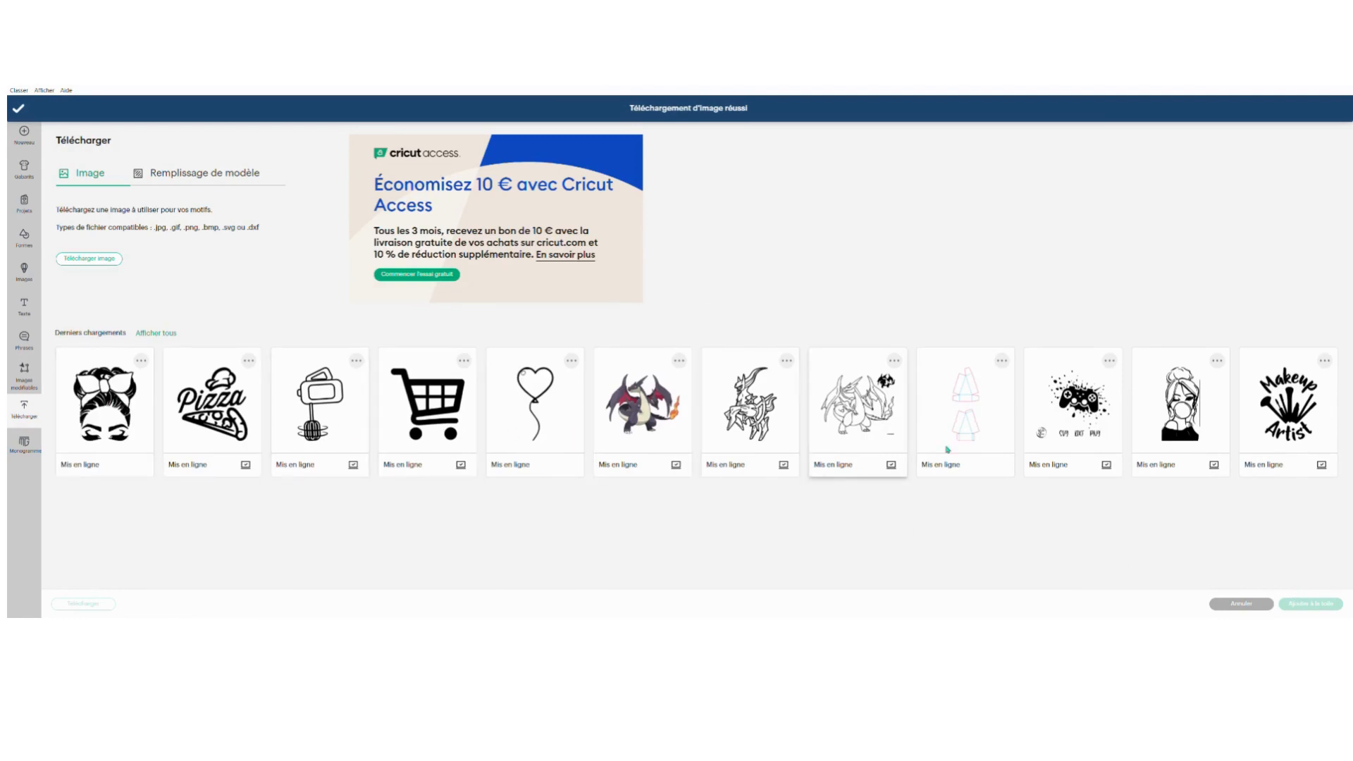
pyautogui.click(94, 381)
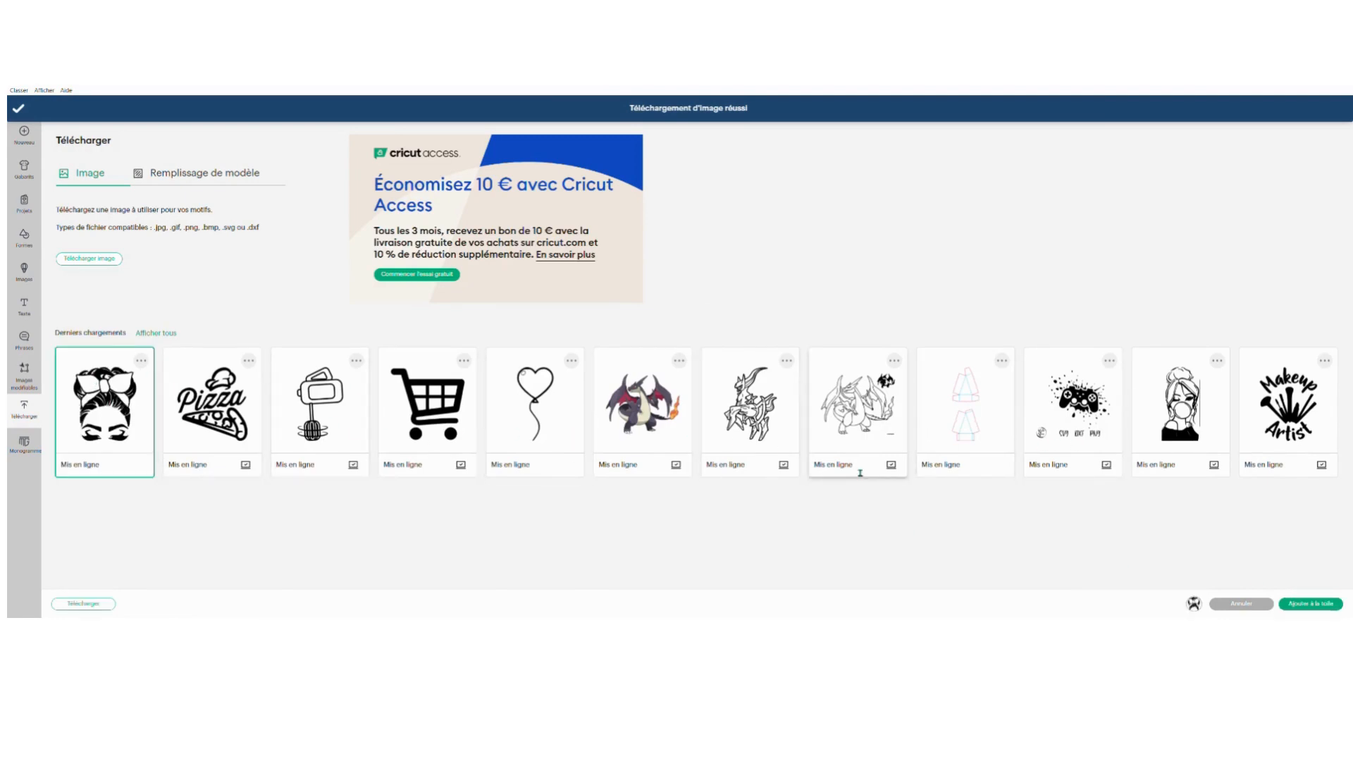
pyautogui.click(1292, 604)
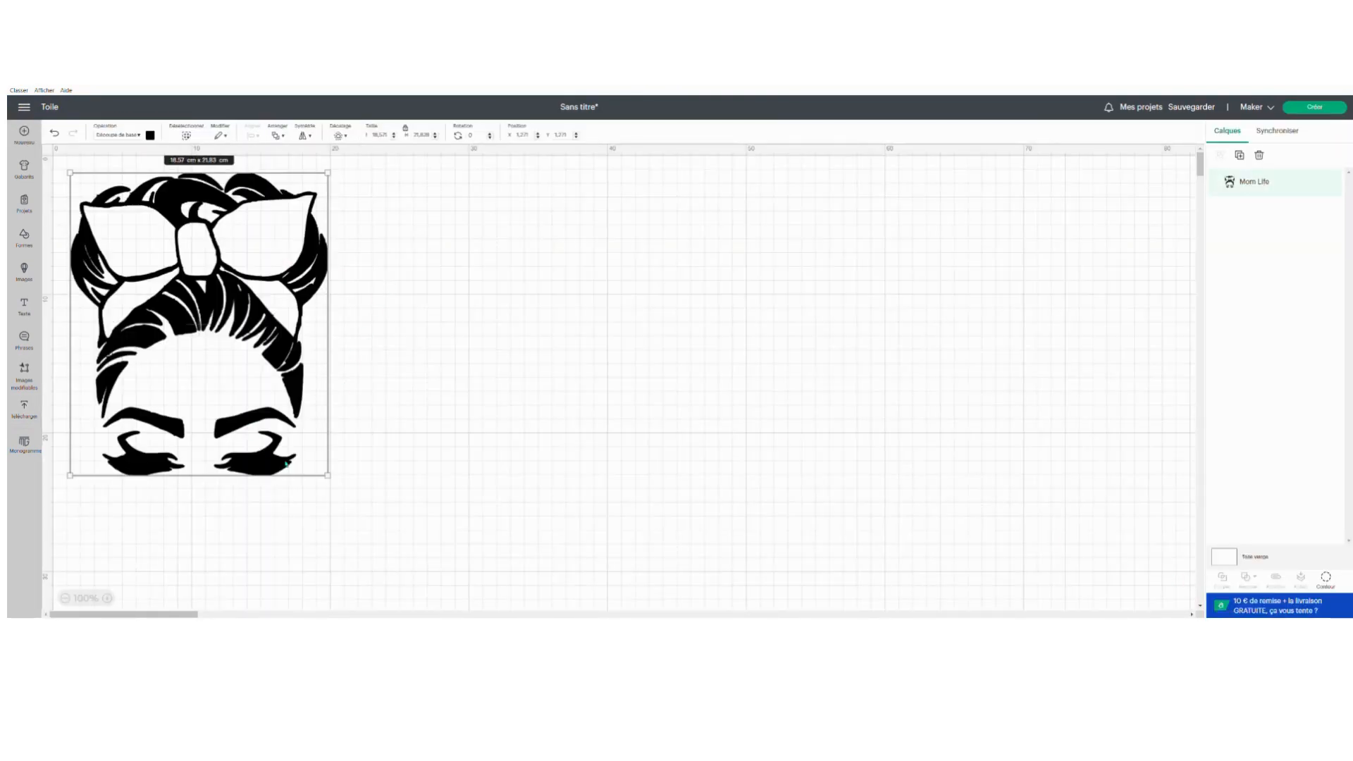
# Shrink the image proportionally to about 12.48 × 14.67 cm and move it closer to the canvas's upper-left corner.
pyautogui.moveTo(329, 475); pyautogui.dragTo(243, 378)
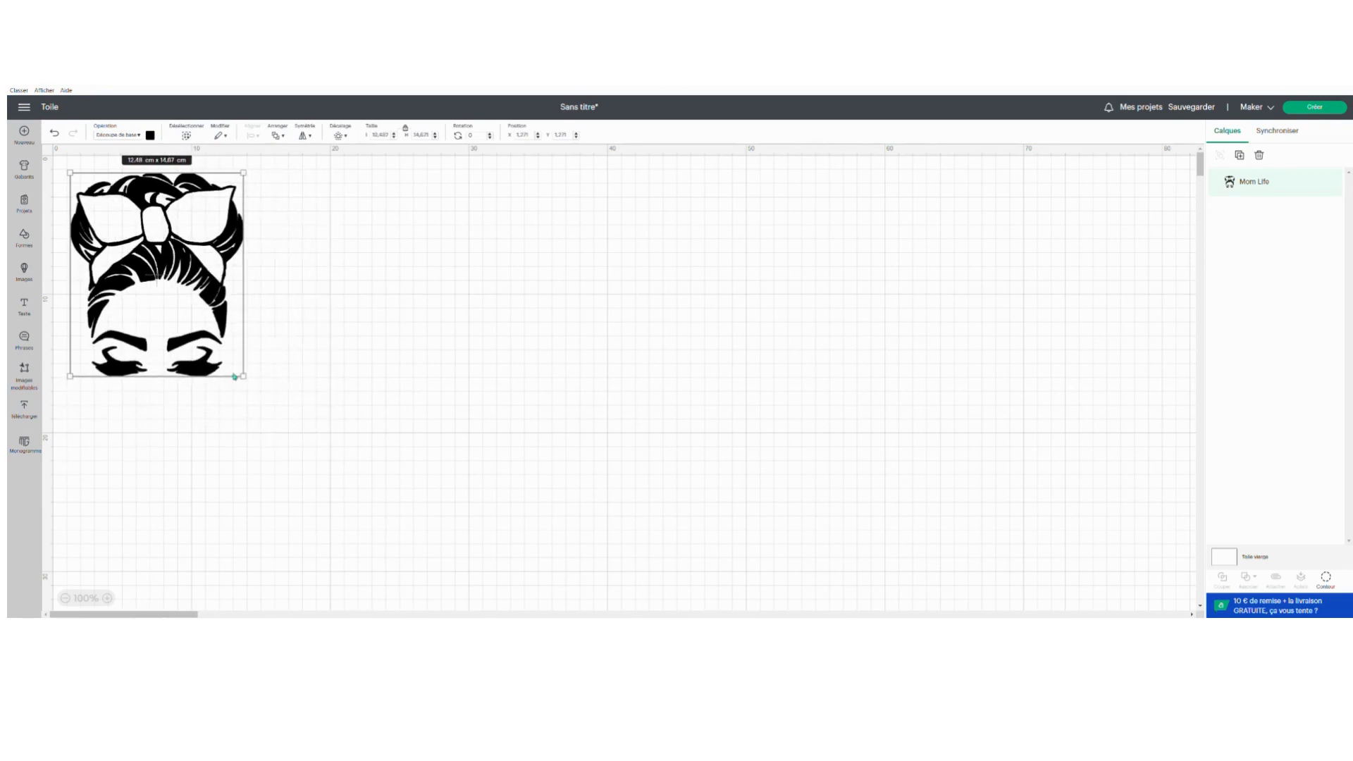
pyautogui.click(273, 314)
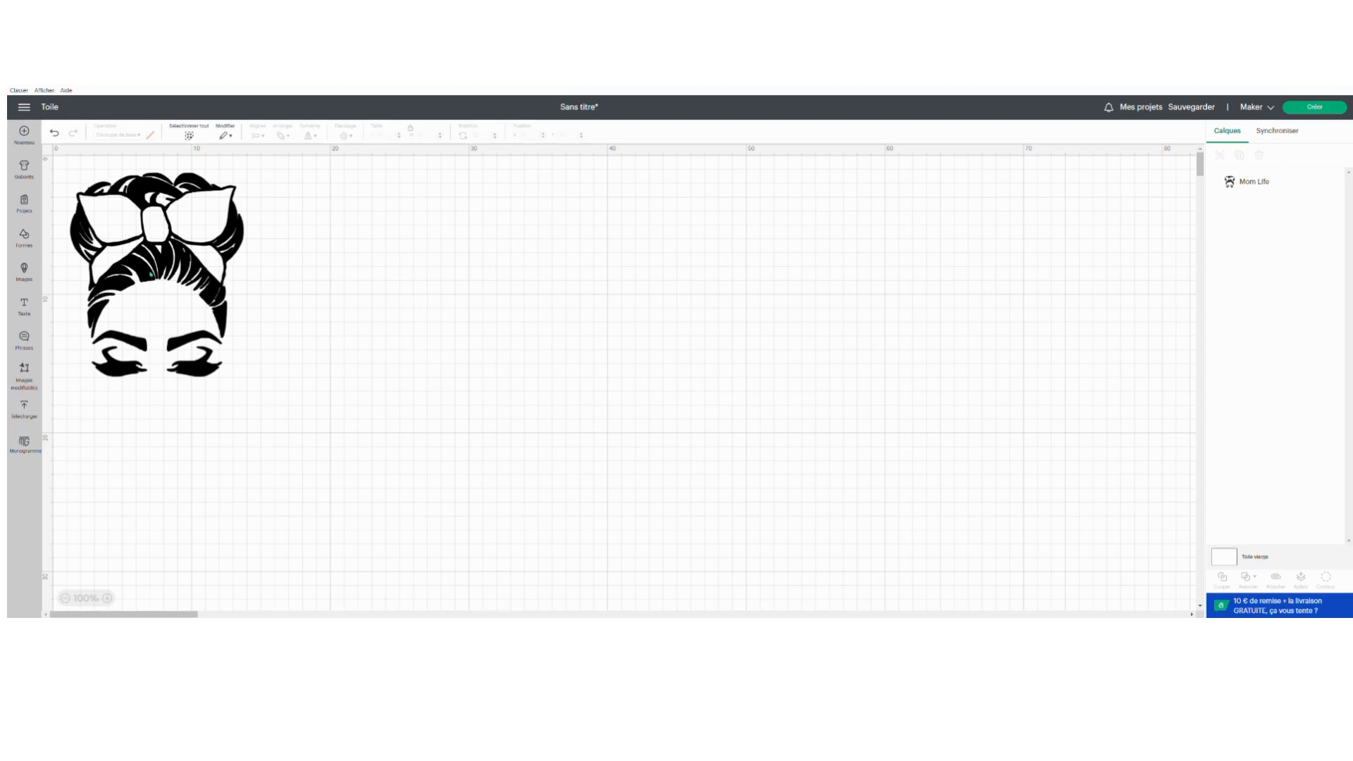
pyautogui.click(150, 273)
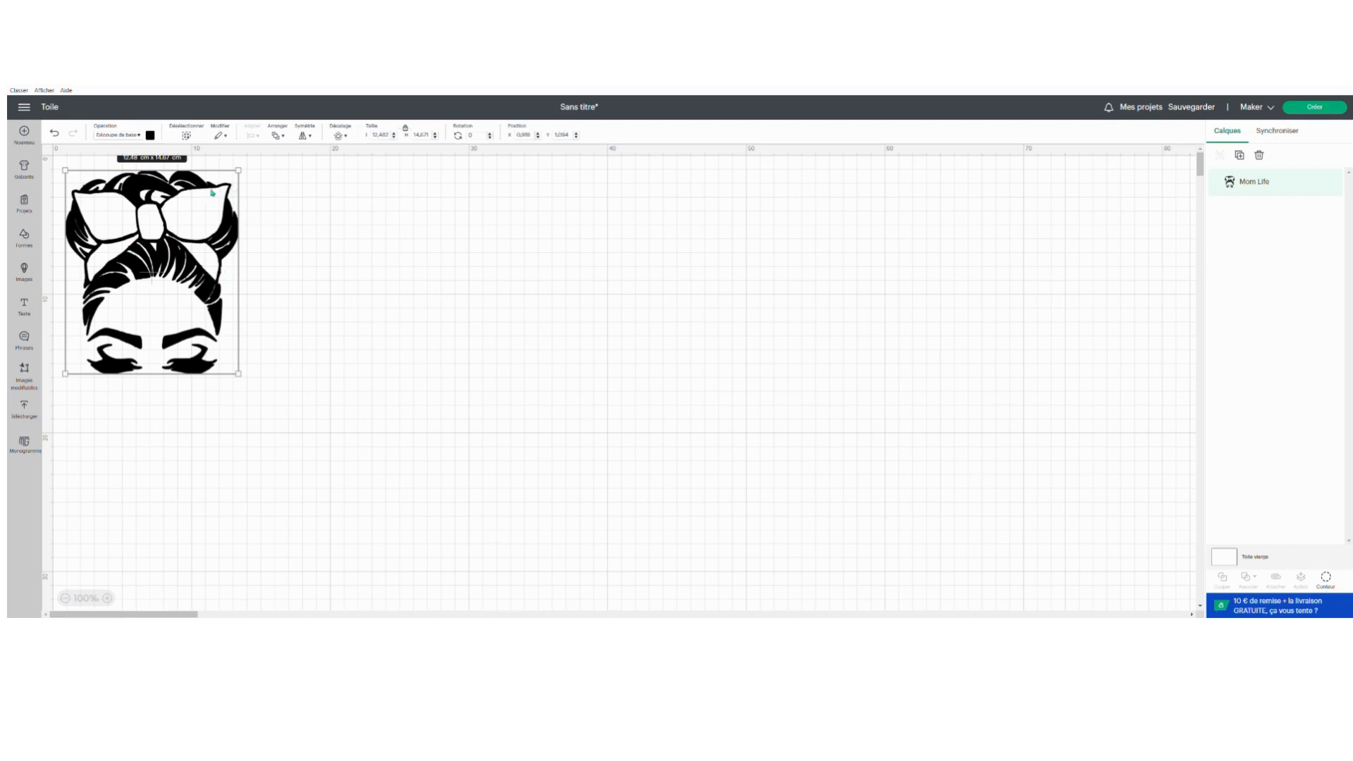
pyautogui.click(298, 210)
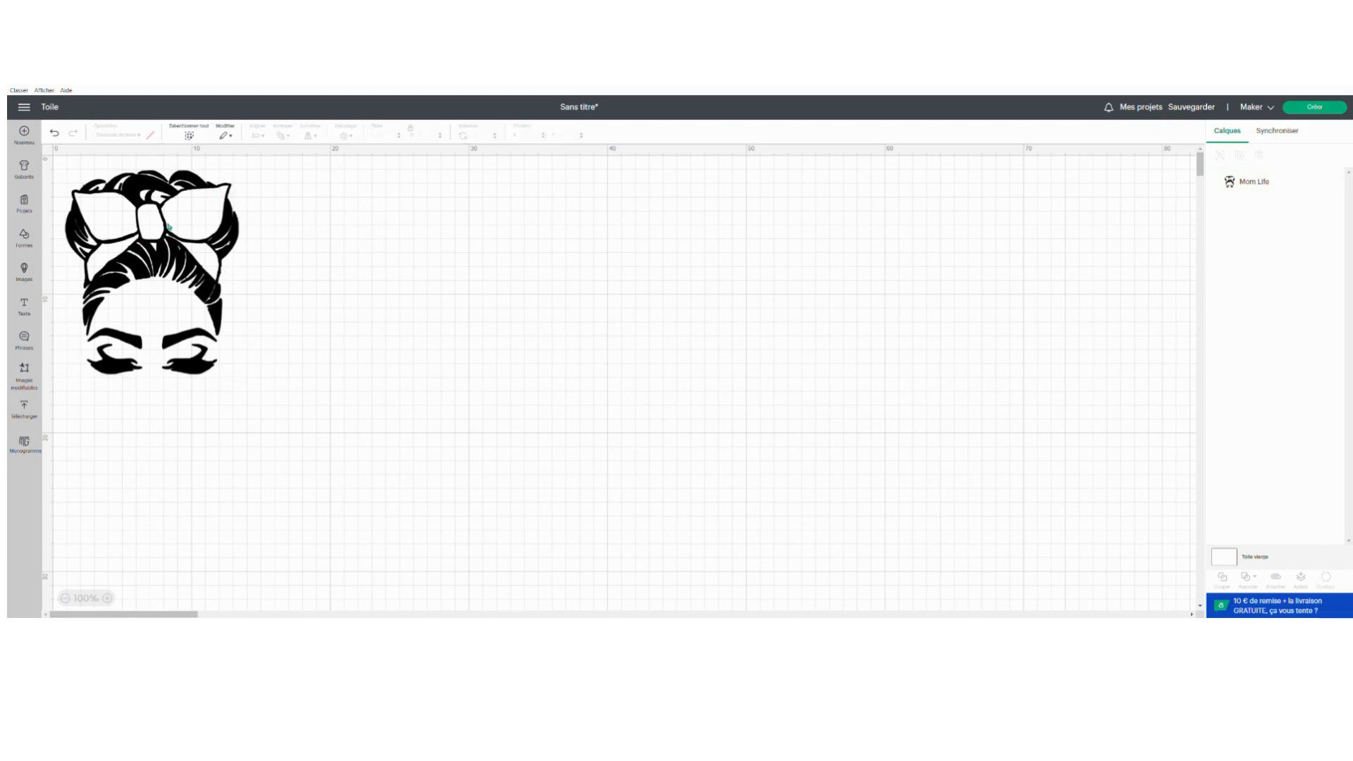
pyautogui.moveTo(169, 227); pyautogui.dragTo(180, 270)
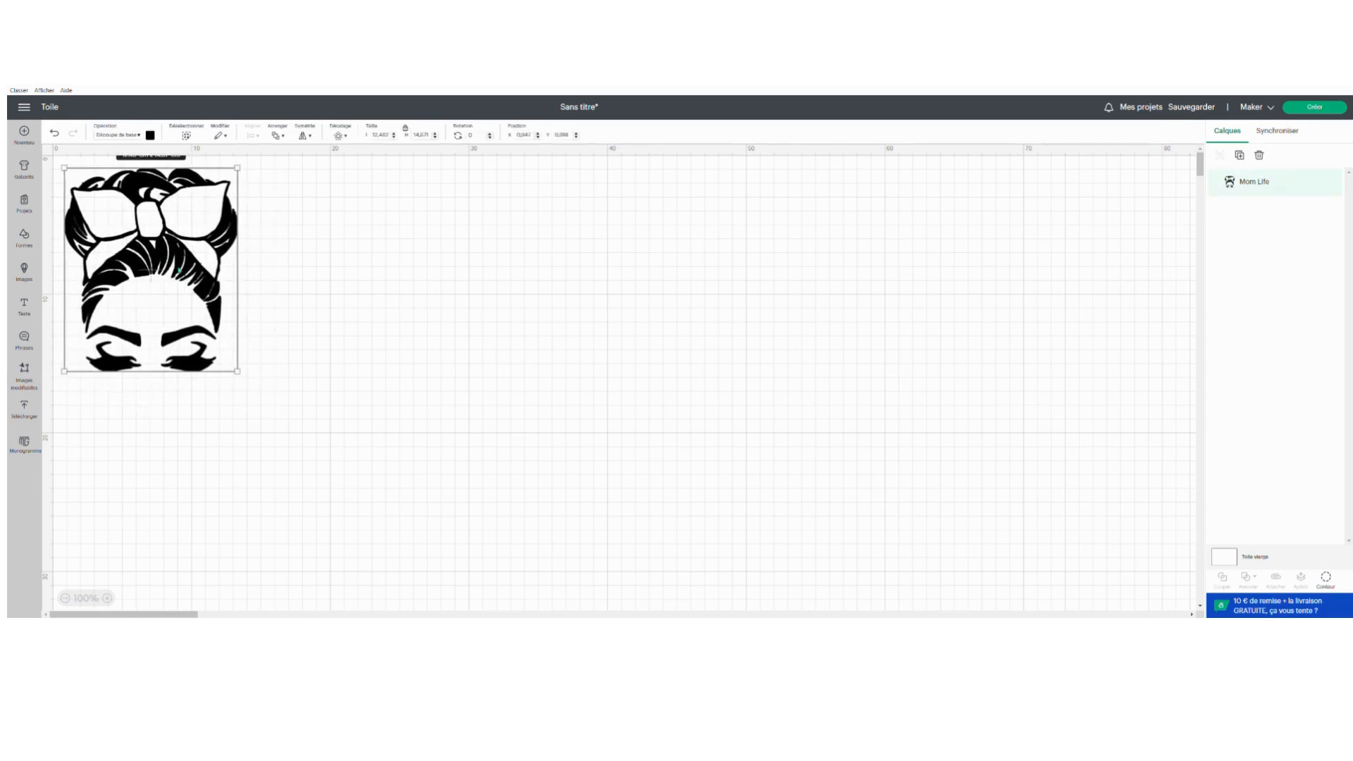
# Duplicate the woman's head image and place the copy beside the original.
pyautogui.rightClick(173, 304)
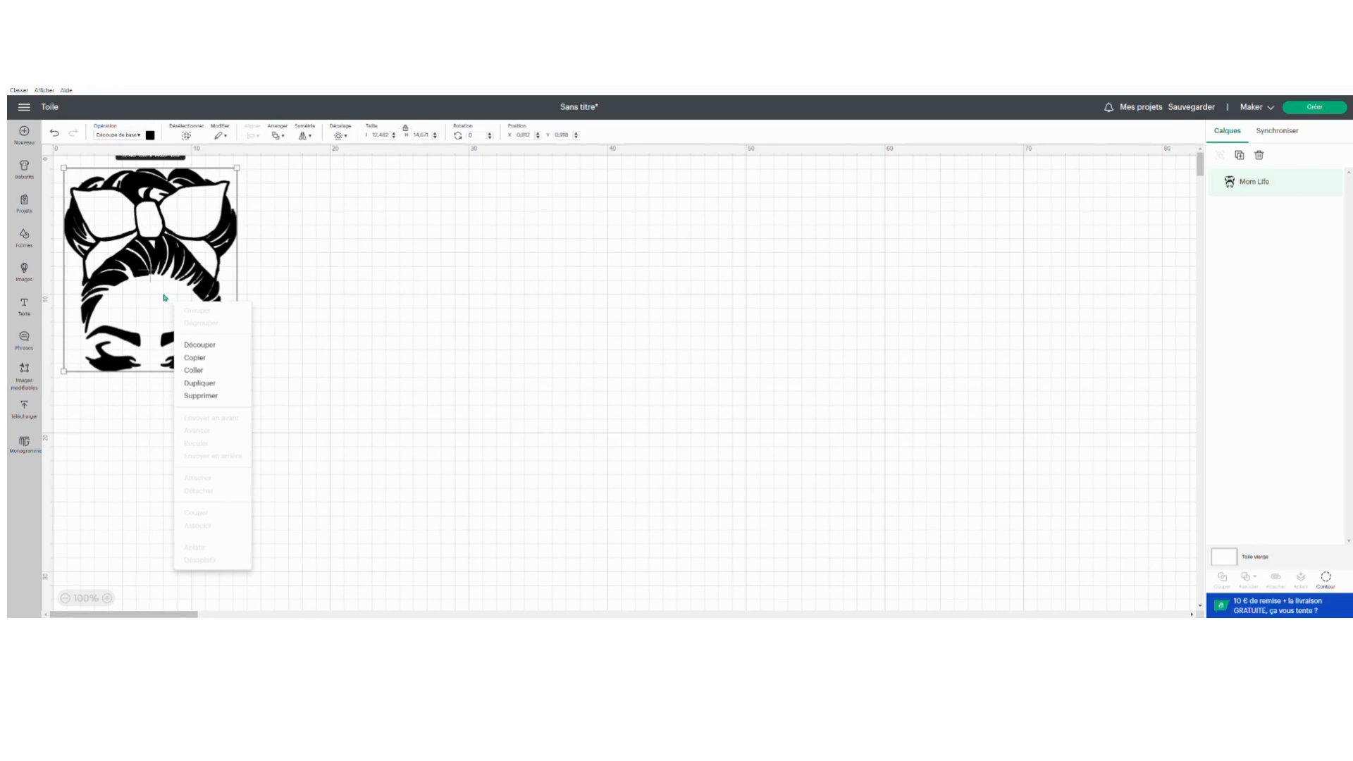
pyautogui.click(213, 384)
pyautogui.rightClick(165, 308)
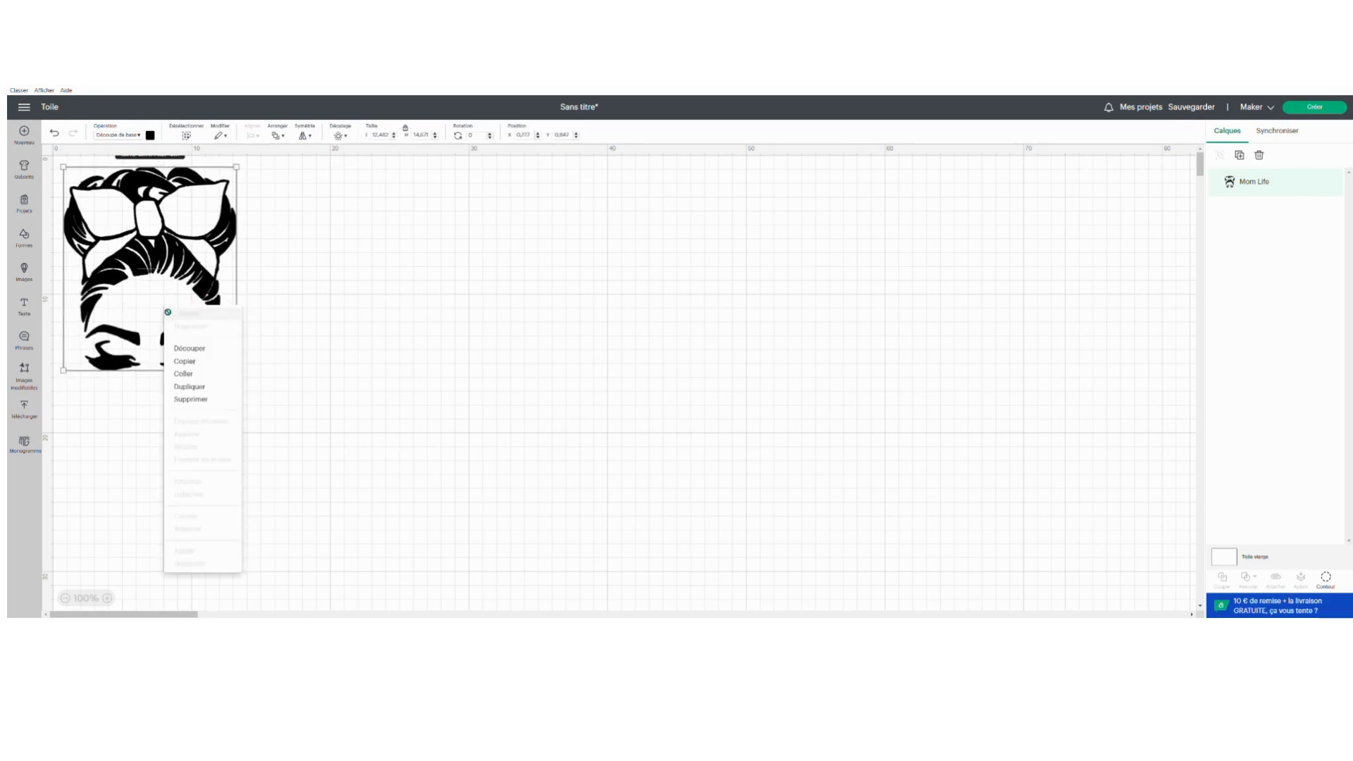
pyautogui.click(191, 384)
pyautogui.moveTo(193, 329); pyautogui.dragTo(211, 349)
pyautogui.rightClick(191, 322)
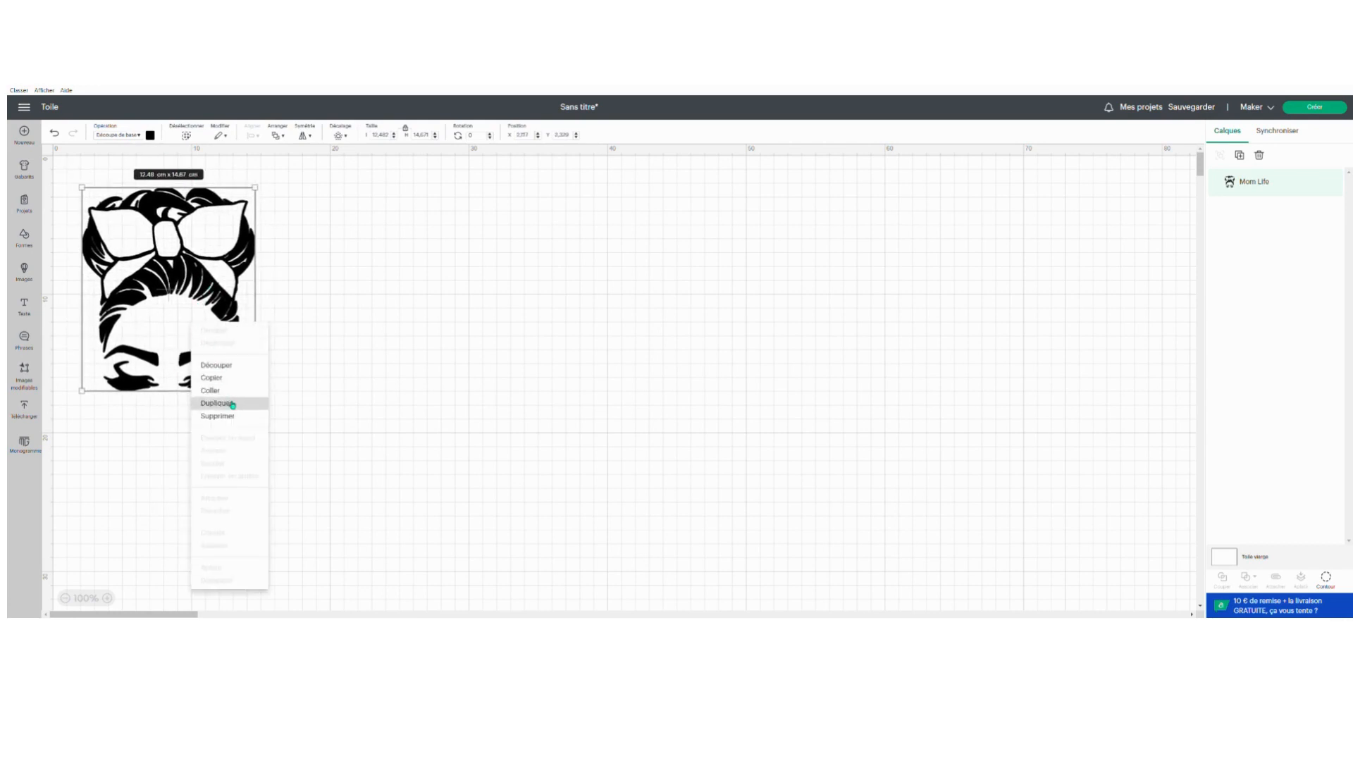
pyautogui.click(224, 403)
pyautogui.moveTo(227, 402); pyautogui.dragTo(417, 276)
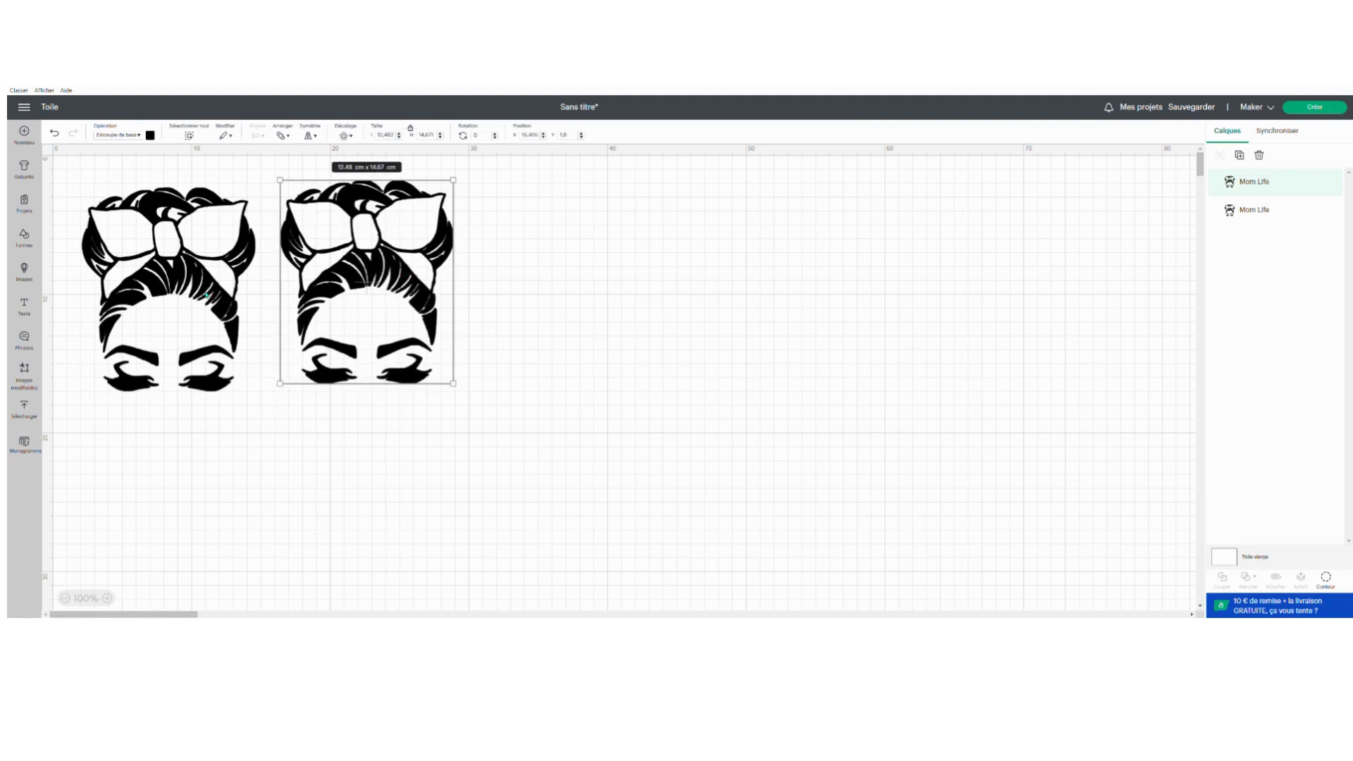
# Move the original back to the canvas's upper-left corner and the duplicate far to the right, at about X 68 cm.
pyautogui.moveTo(203, 292); pyautogui.dragTo(185, 274)
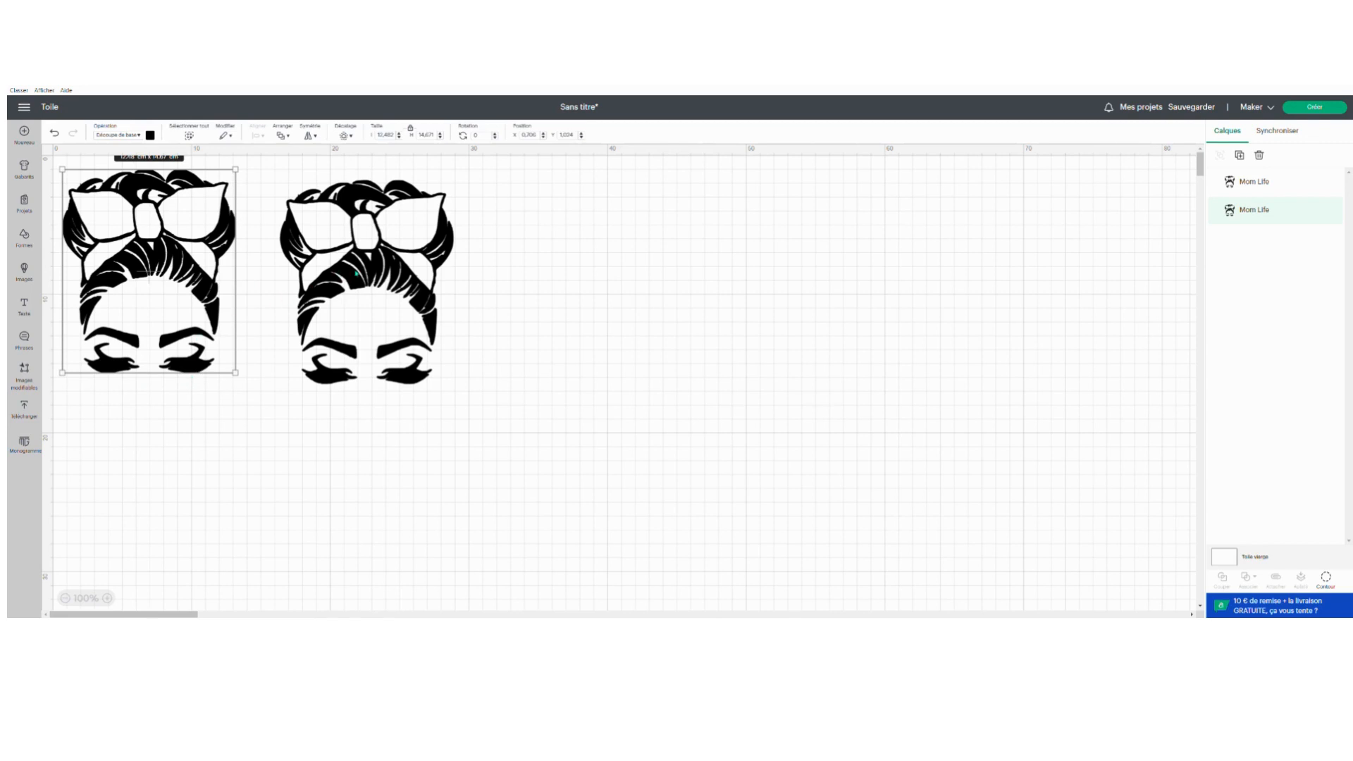
pyautogui.click(328, 241)
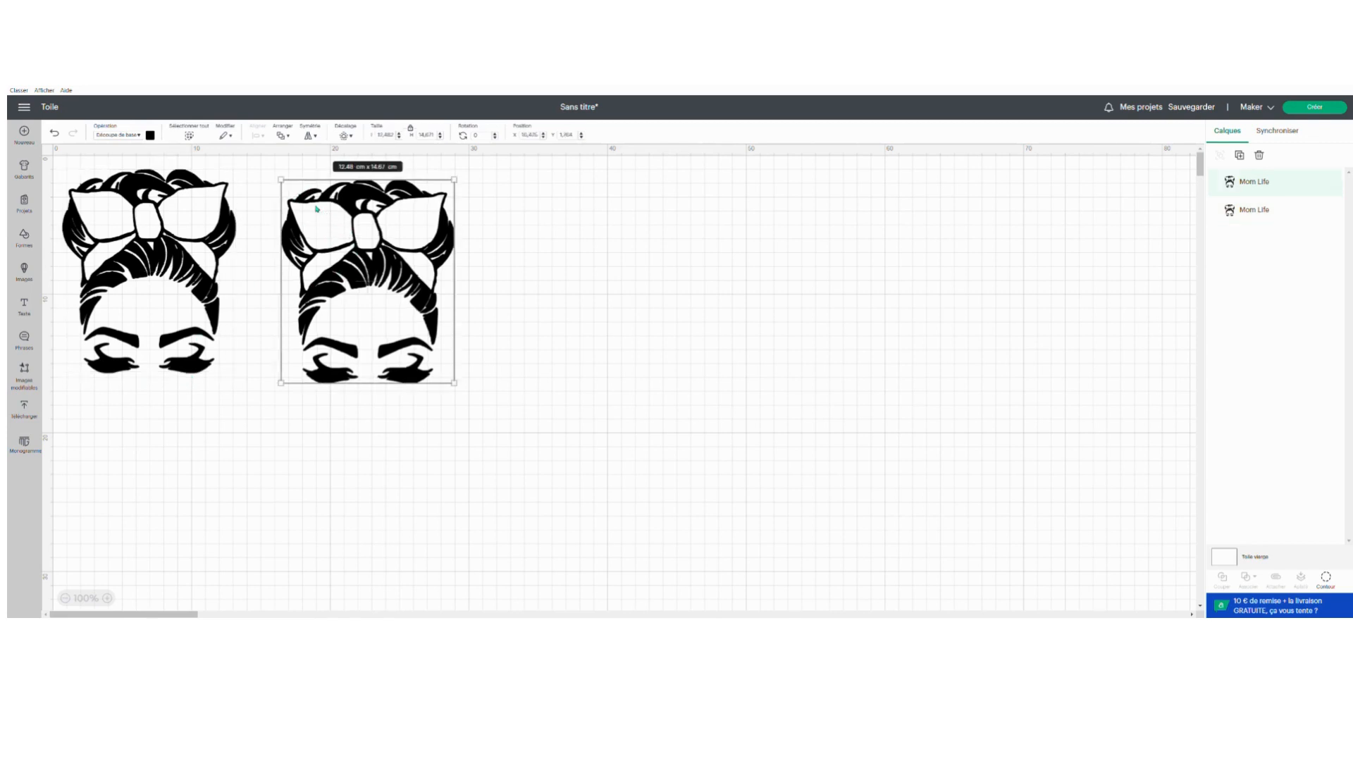
pyautogui.moveTo(346, 251); pyautogui.dragTo(1068, 237)
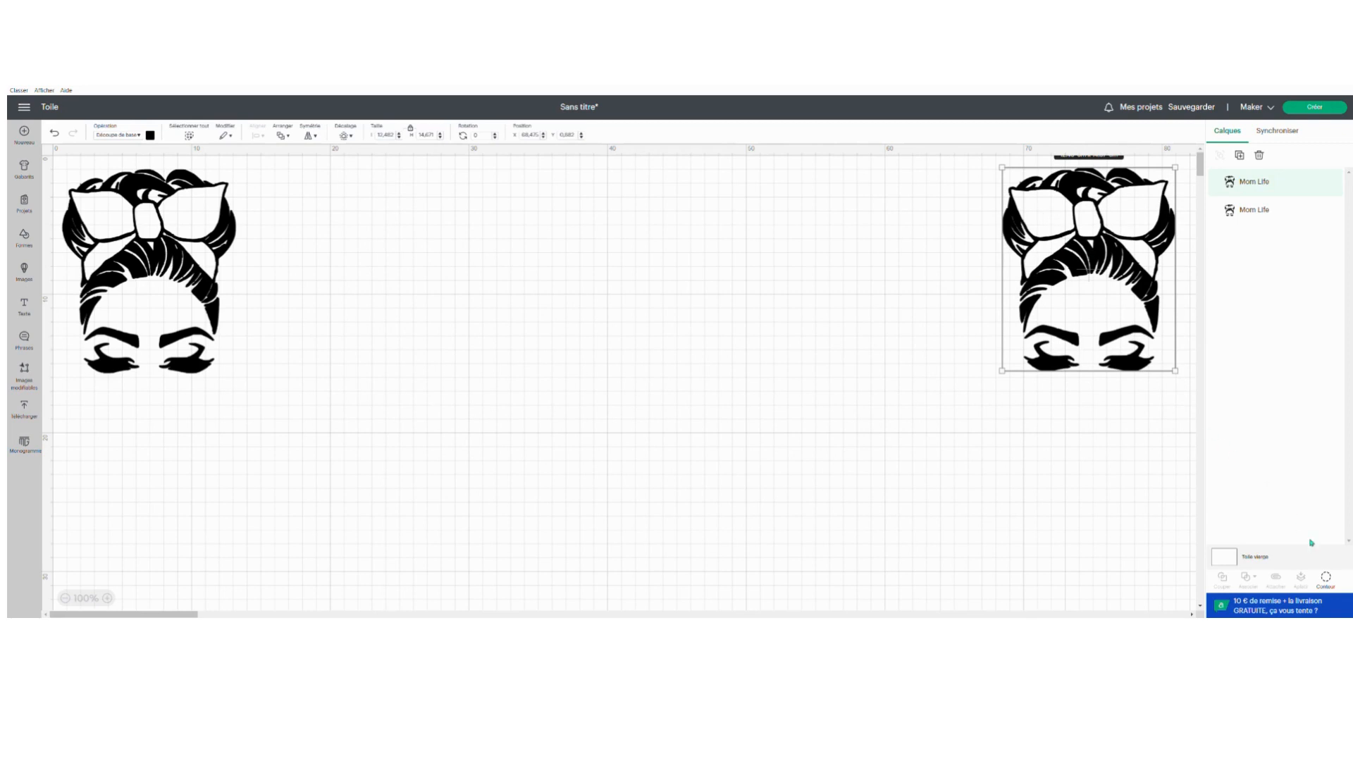
# Open contour hiding for the duplicated head image.
pyautogui.click(1329, 579)
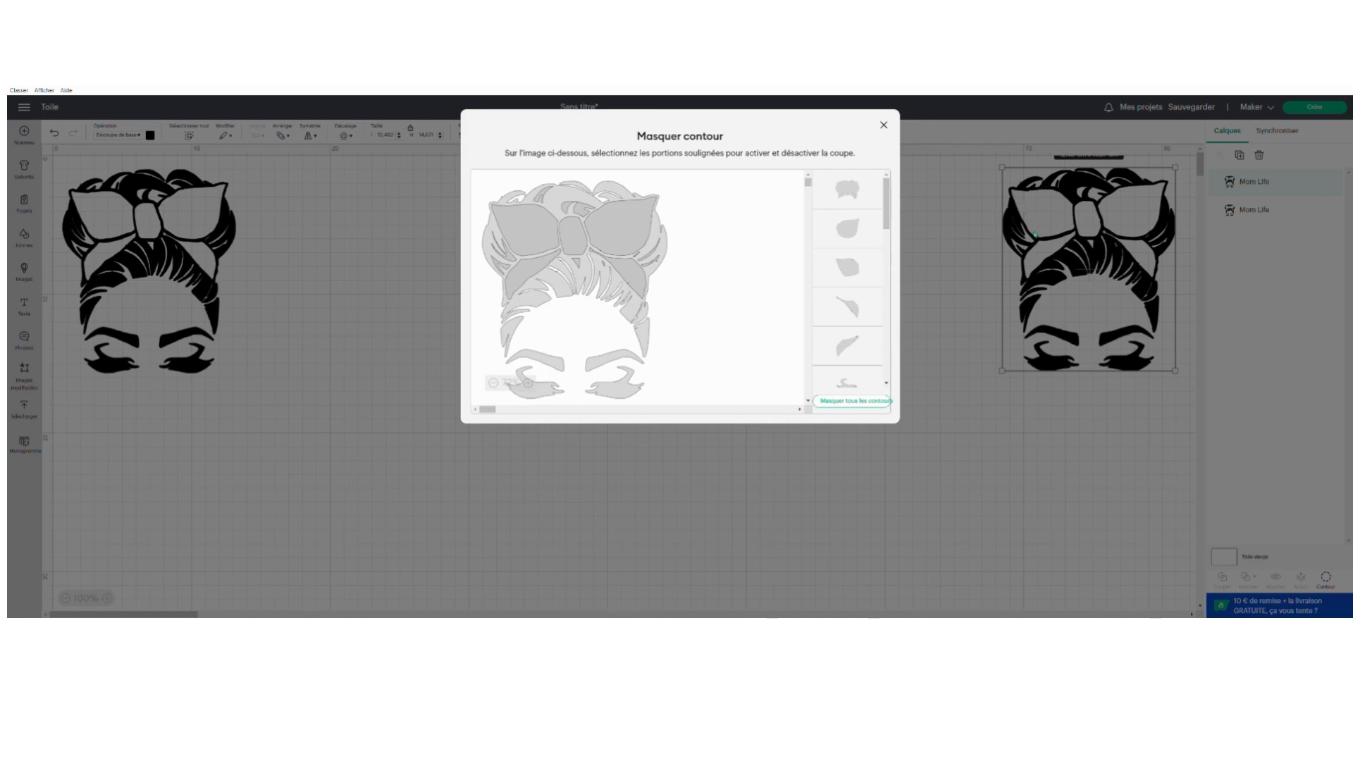
pyautogui.click(637, 230)
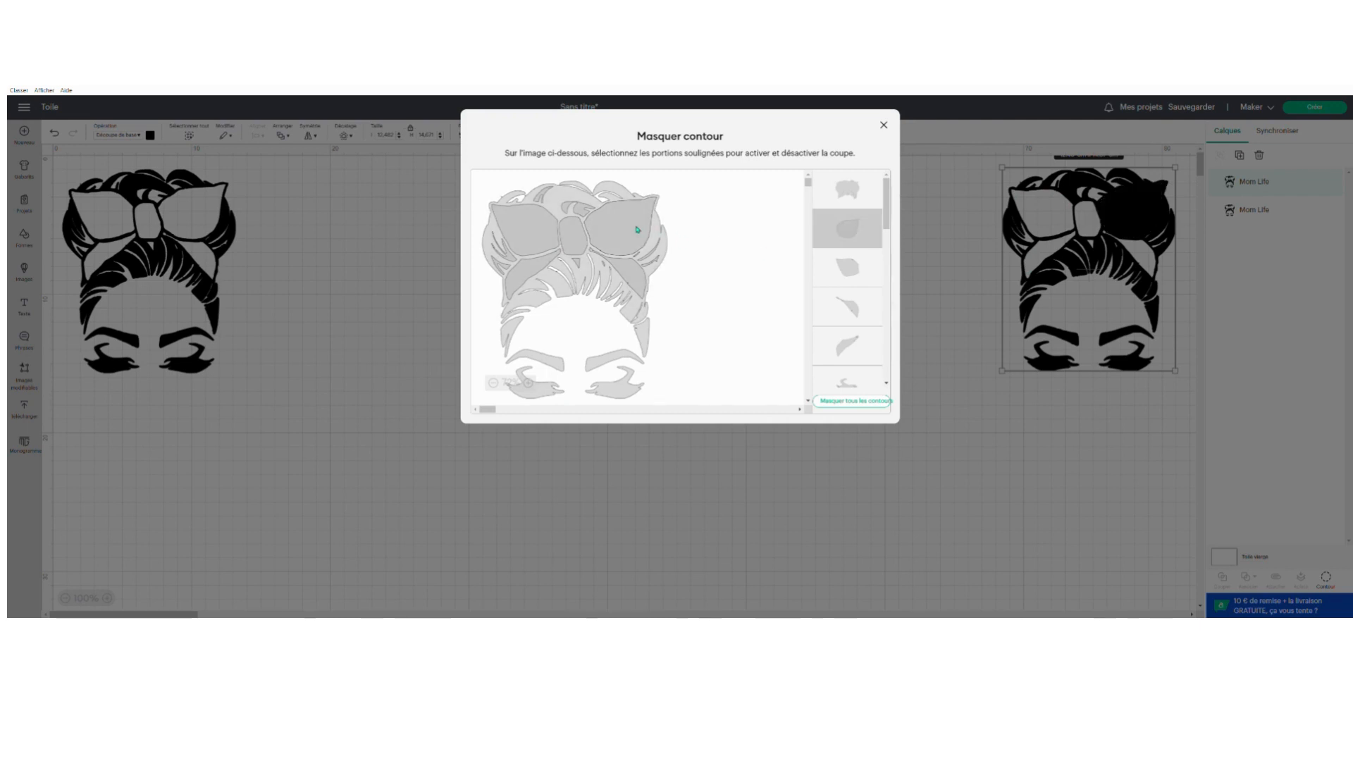
pyautogui.click(637, 229)
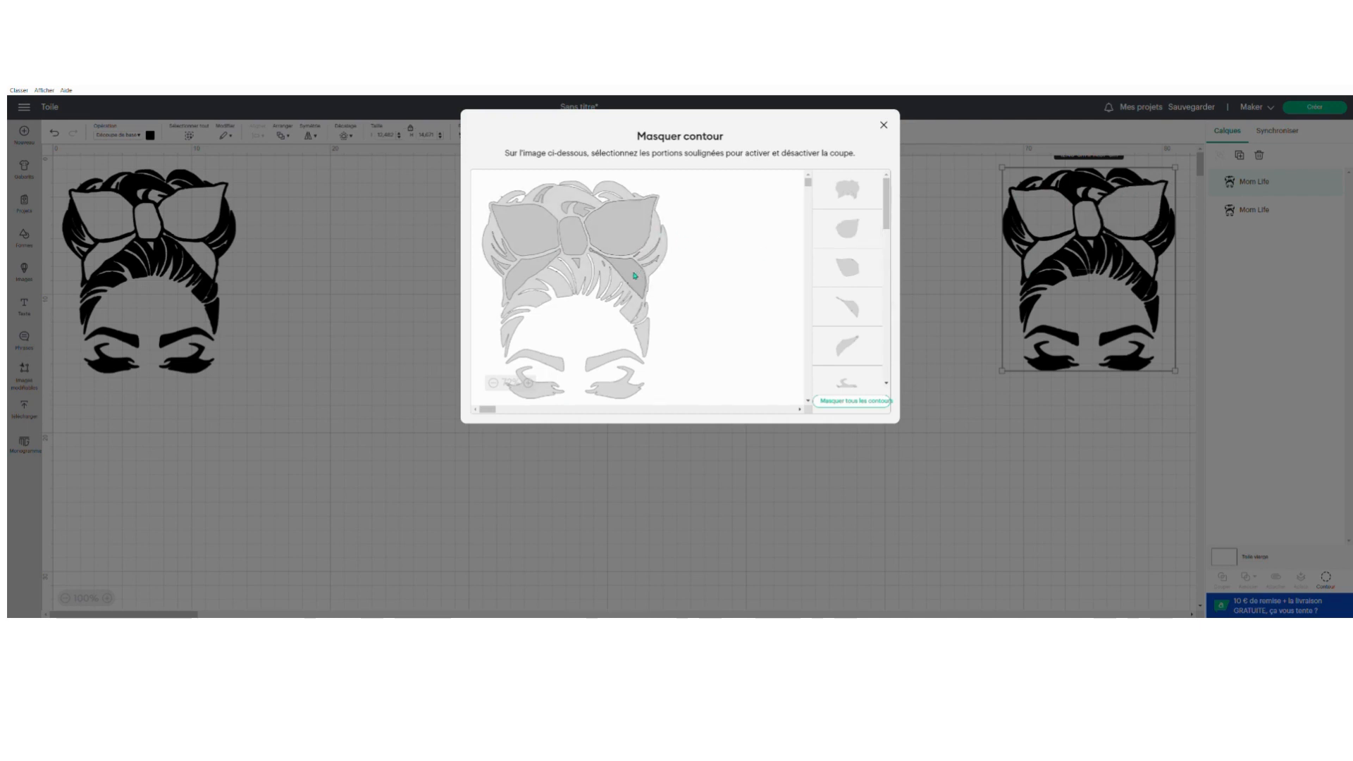
pyautogui.click(636, 276)
pyautogui.click(635, 276)
# Hide the duplicate's main hair contour, both eyes, both eyebrows and the two hair pieces at the sides of the face.
pyautogui.click(664, 257)
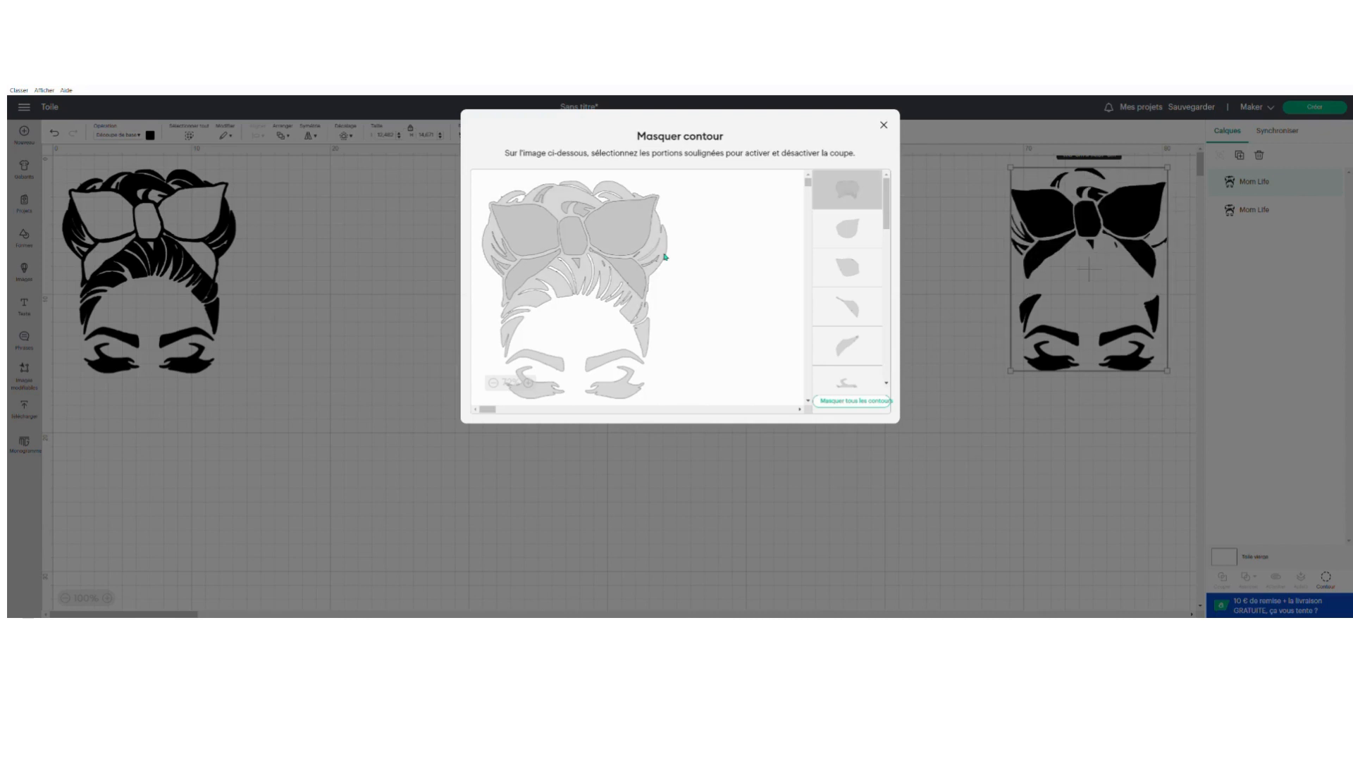
pyautogui.click(642, 391)
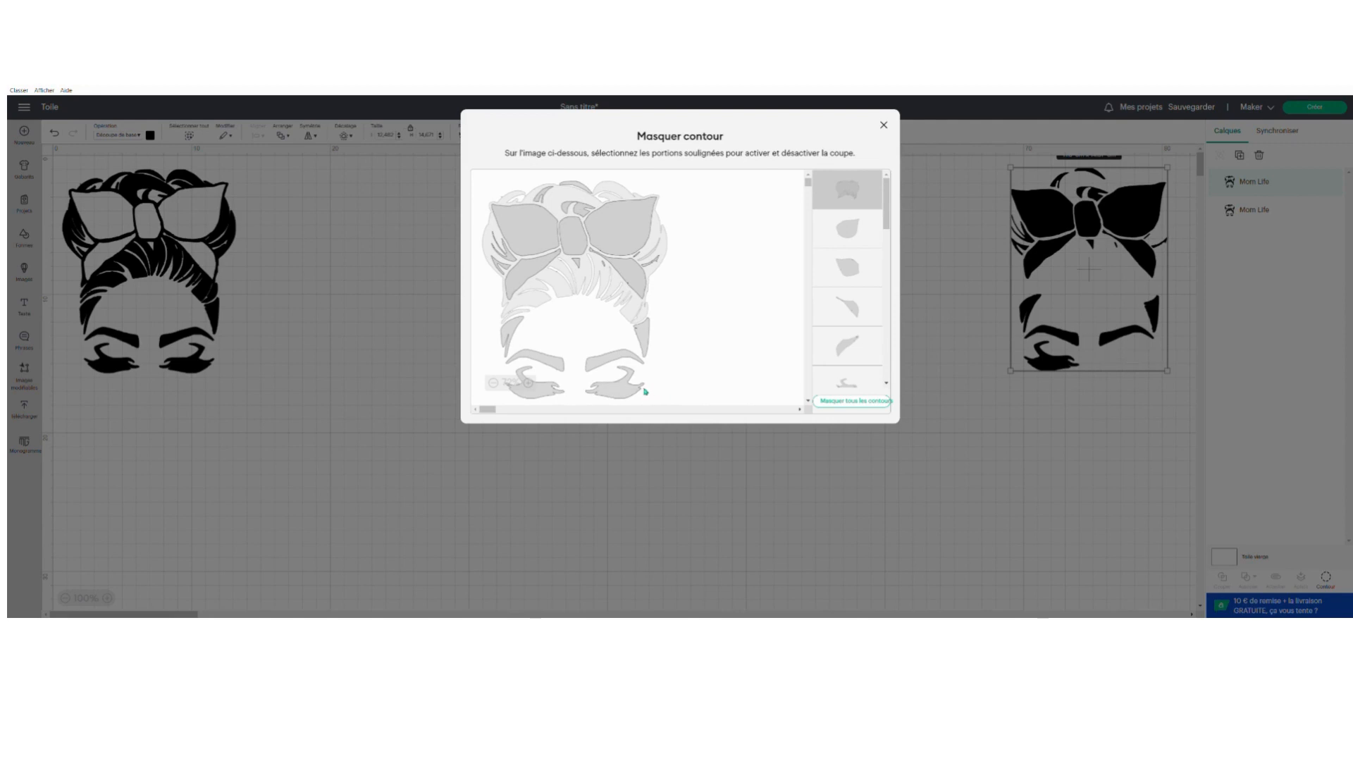
pyautogui.click(604, 363)
pyautogui.click(539, 359)
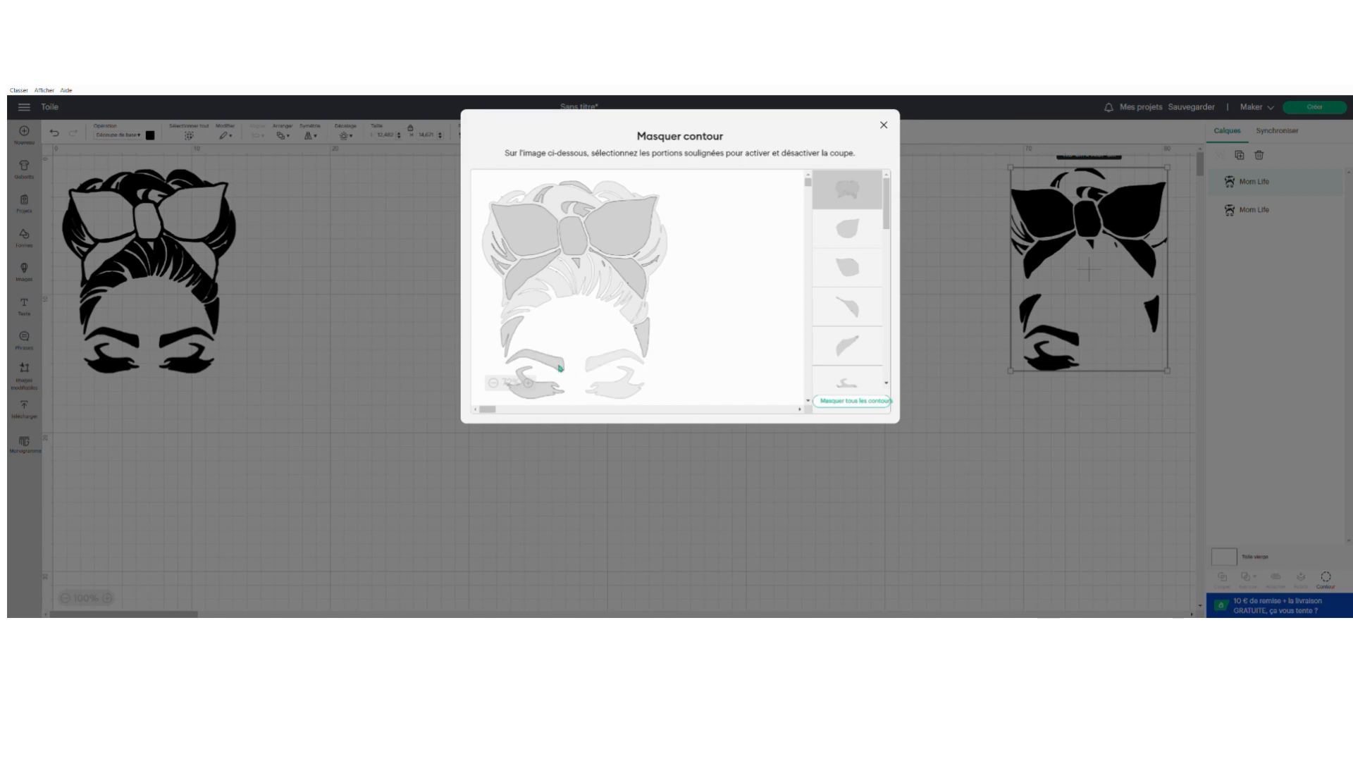
pyautogui.click(547, 393)
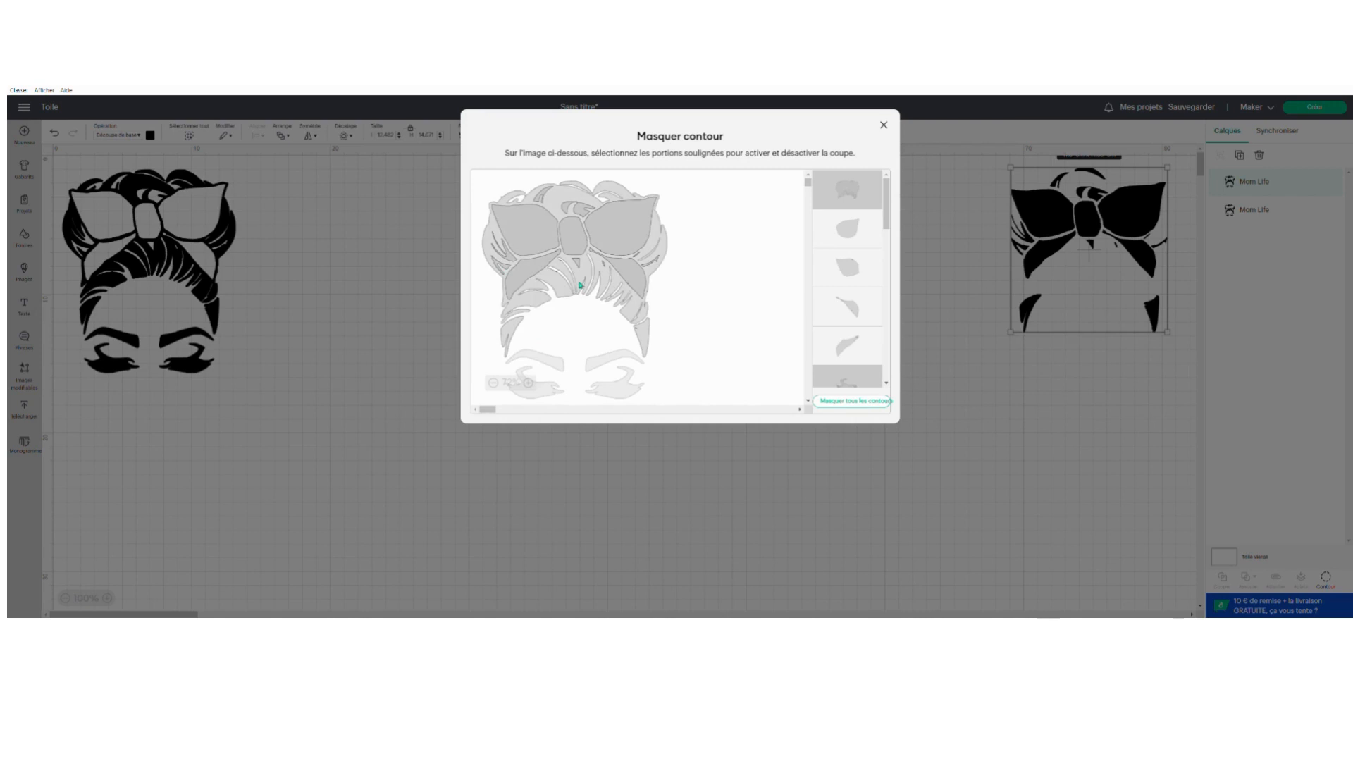
pyautogui.click(526, 334)
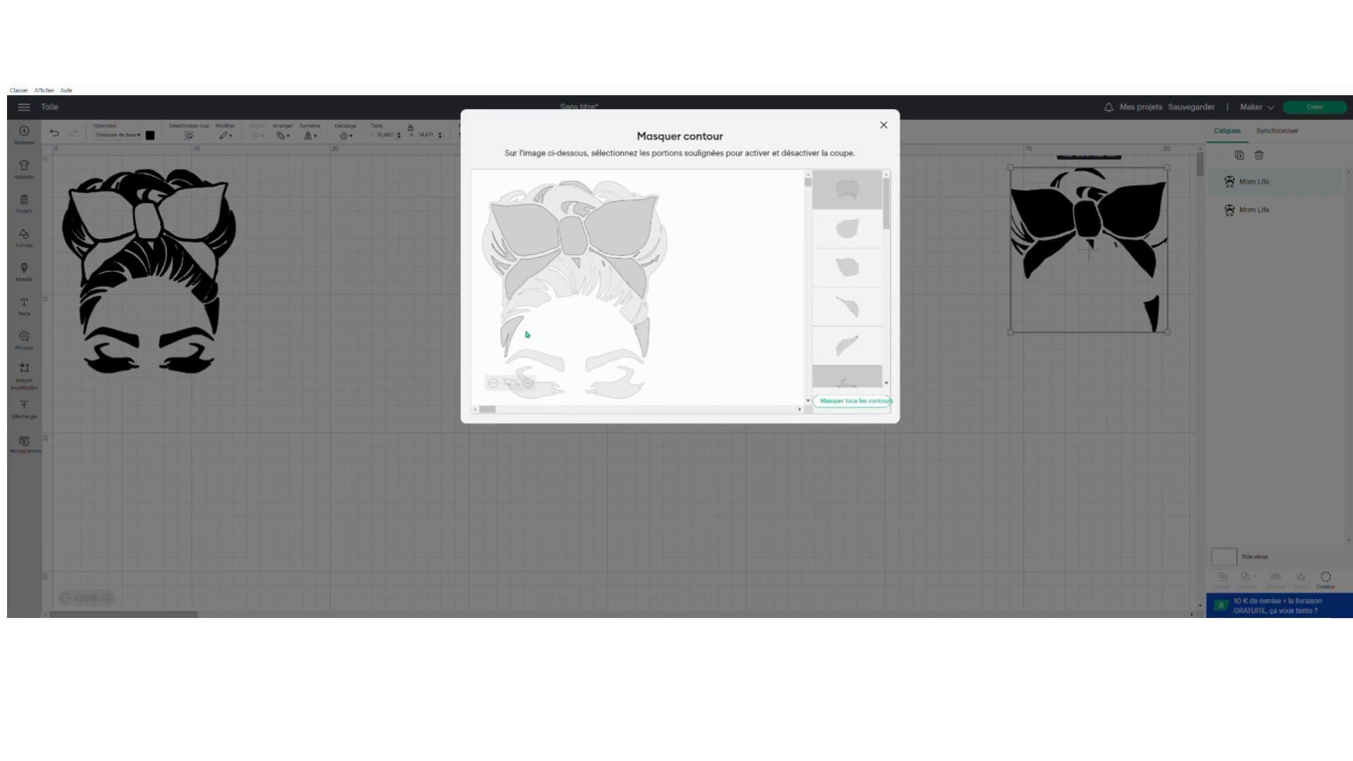
pyautogui.click(652, 340)
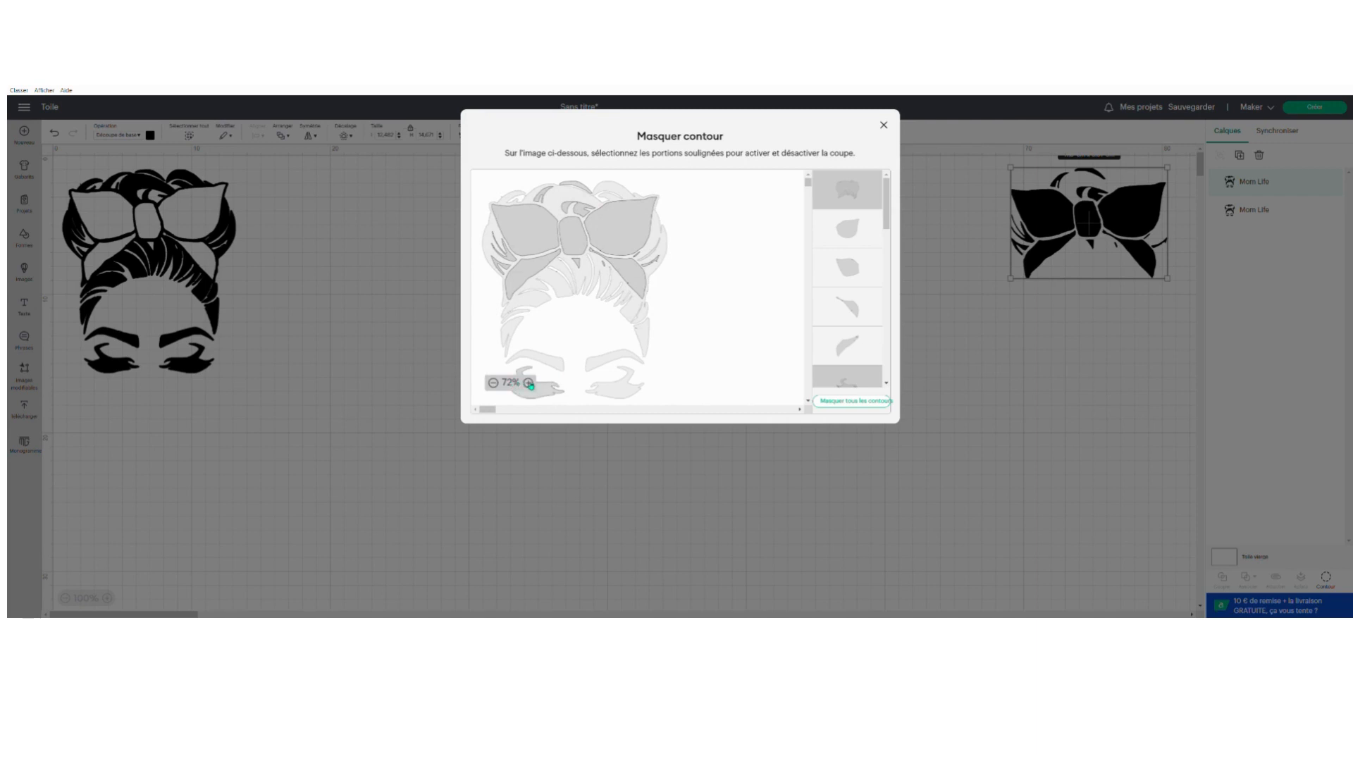
# Enlarge the contour preview and hide the left eye's contour again.
pyautogui.click(530, 383)
pyautogui.scroll(1, 807, 261)
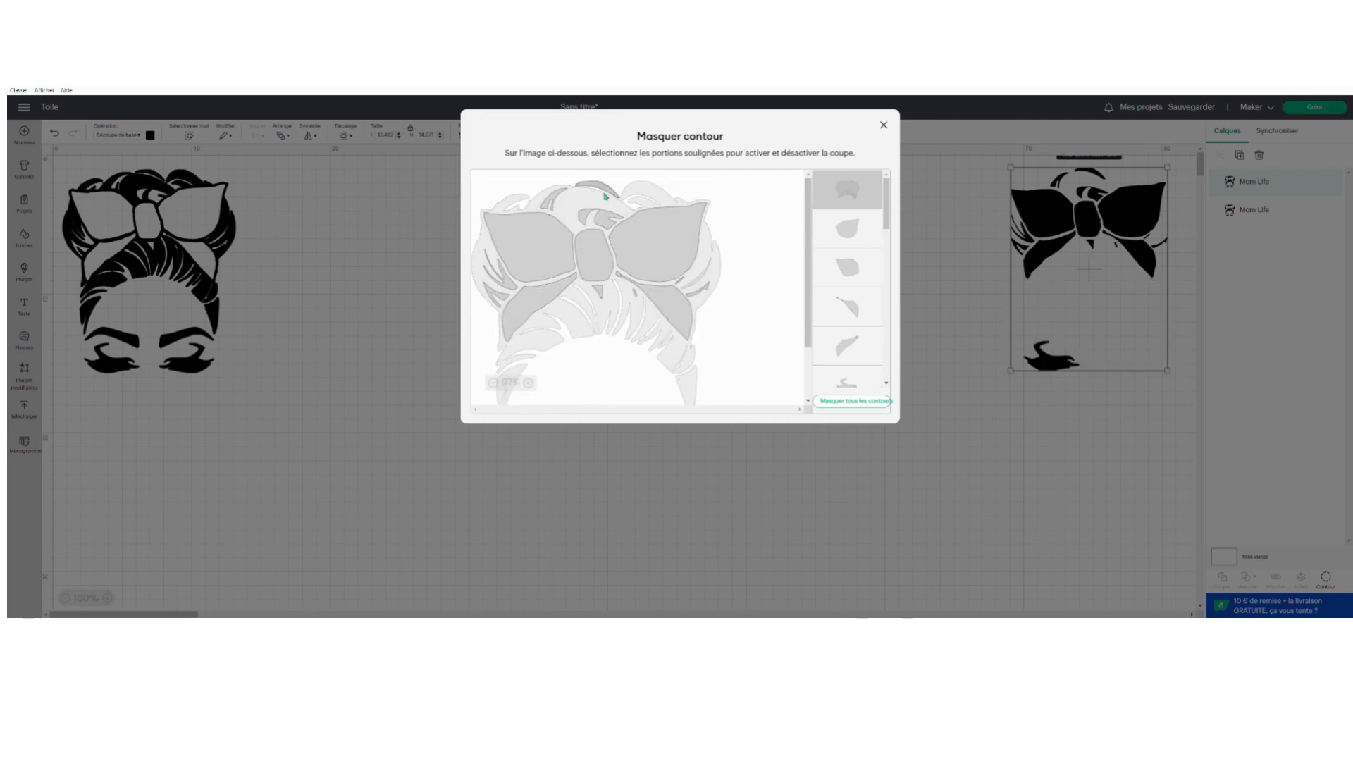
pyautogui.moveTo(881, 225); pyautogui.dragTo(881, 255)
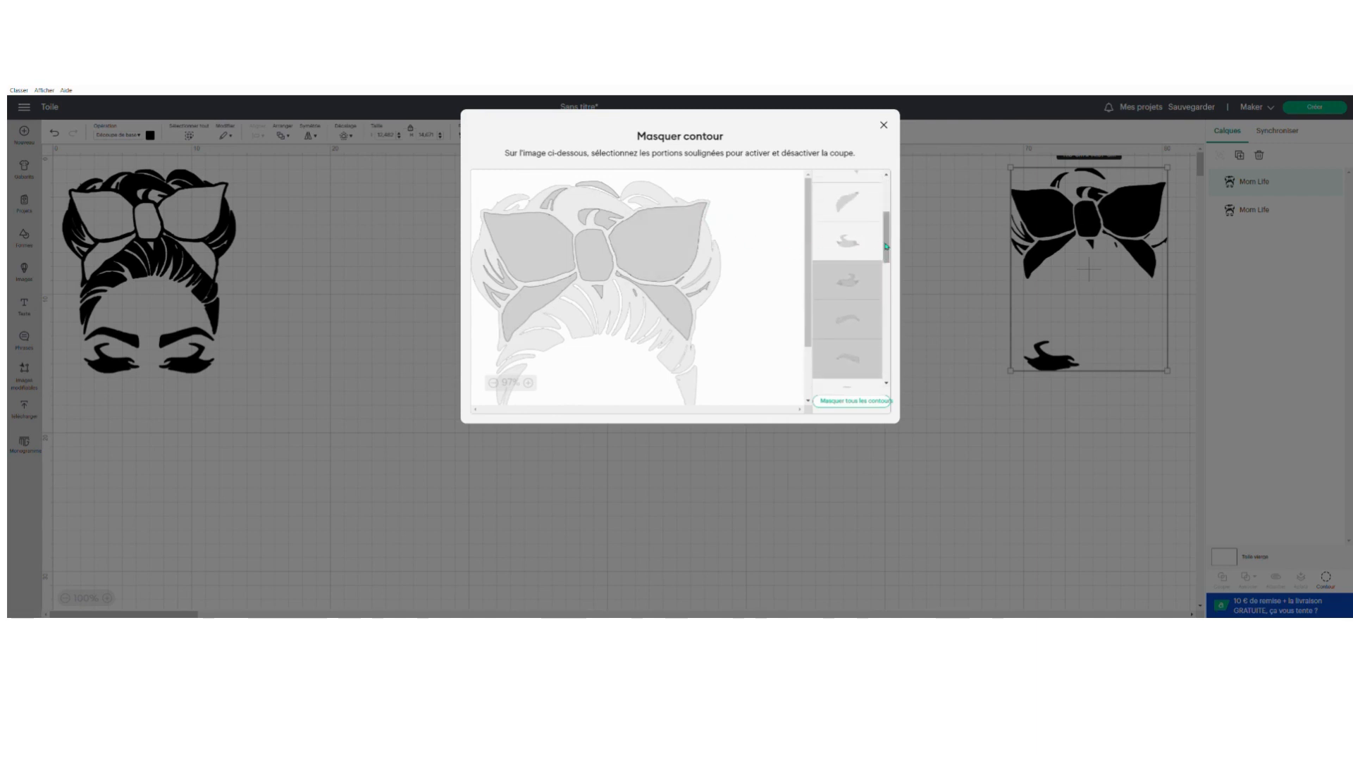
pyautogui.scroll(-3, 847, 241)
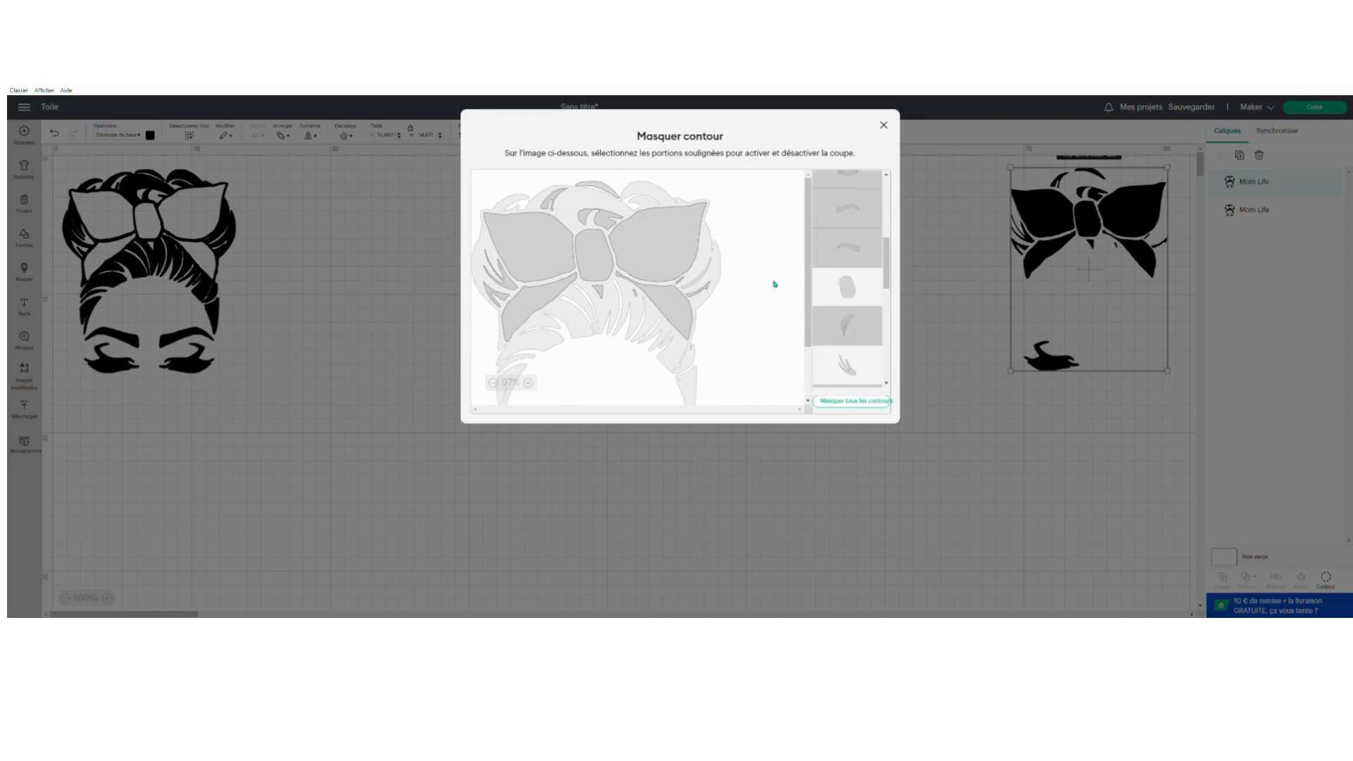
pyautogui.scroll(-1, 775, 317)
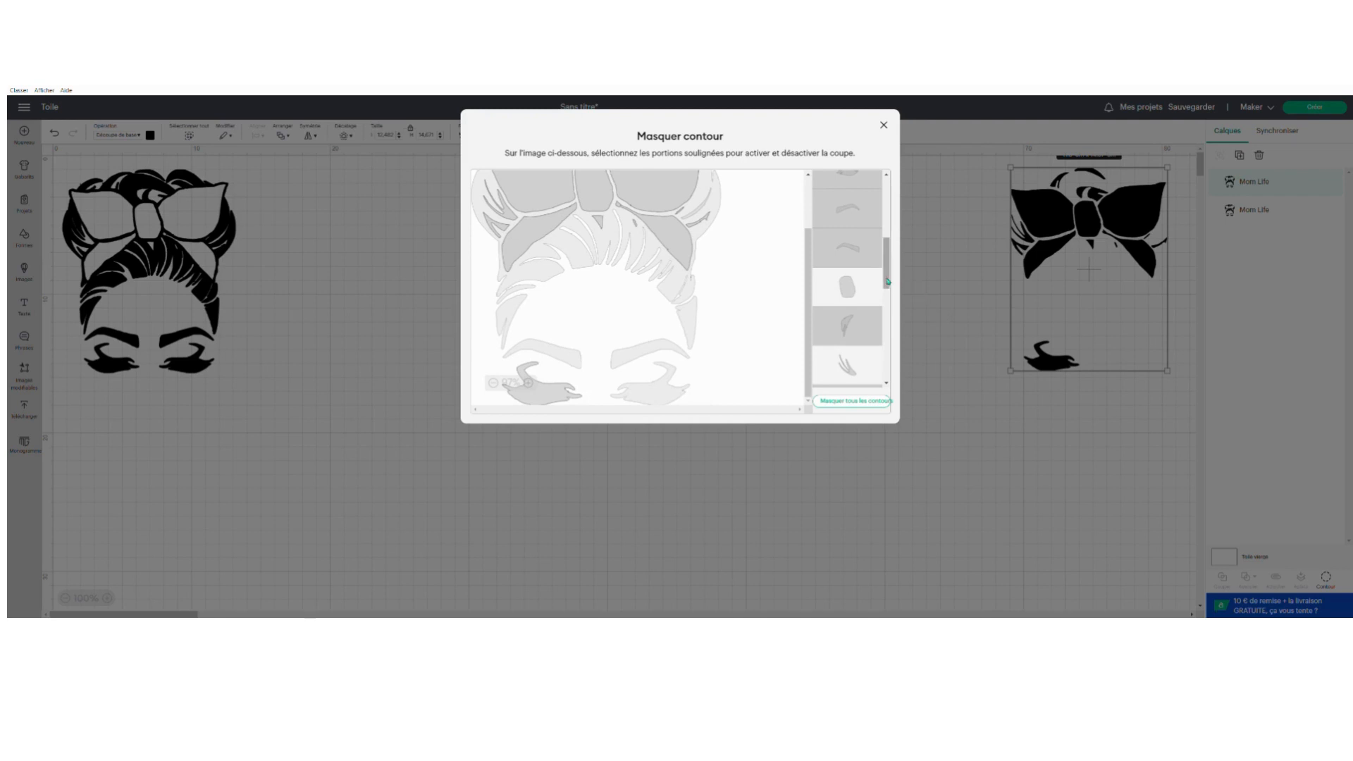
pyautogui.moveTo(887, 282); pyautogui.dragTo(884, 253)
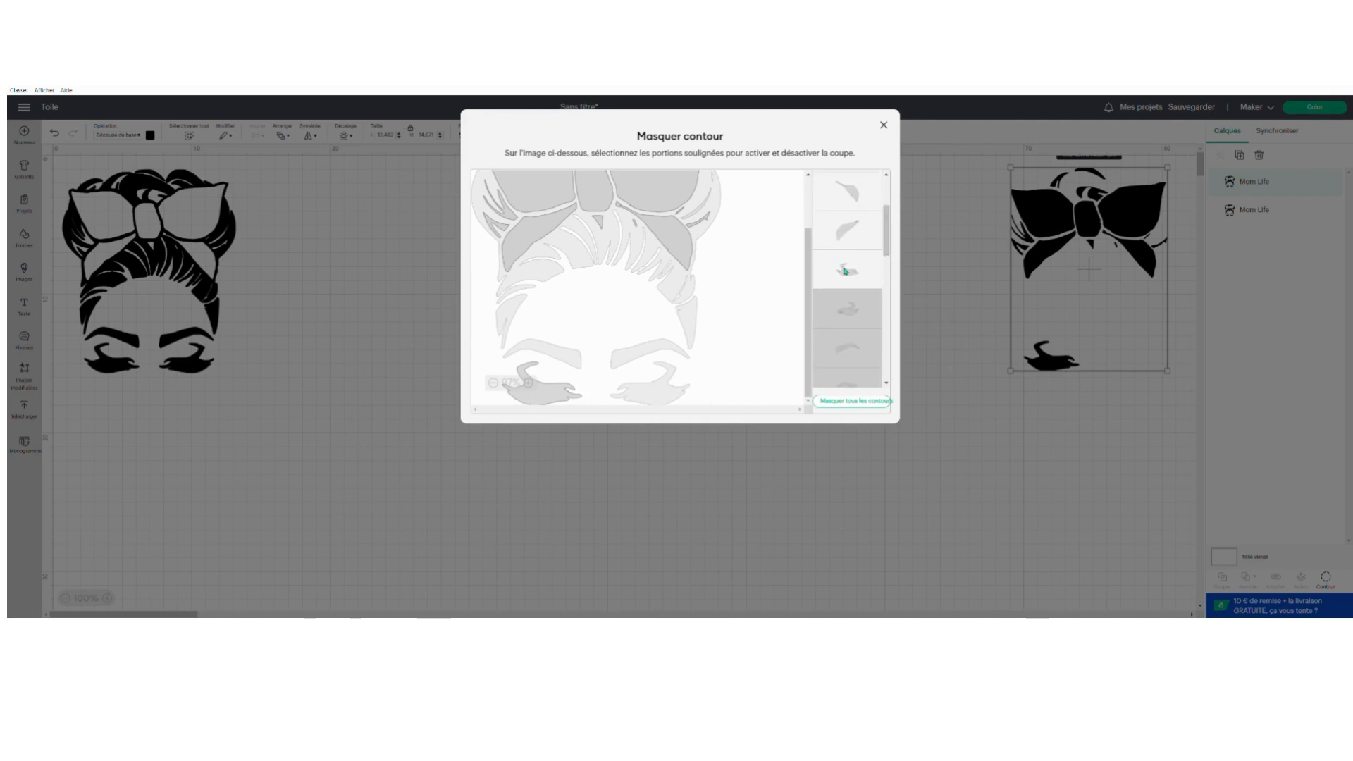
pyautogui.click(845, 271)
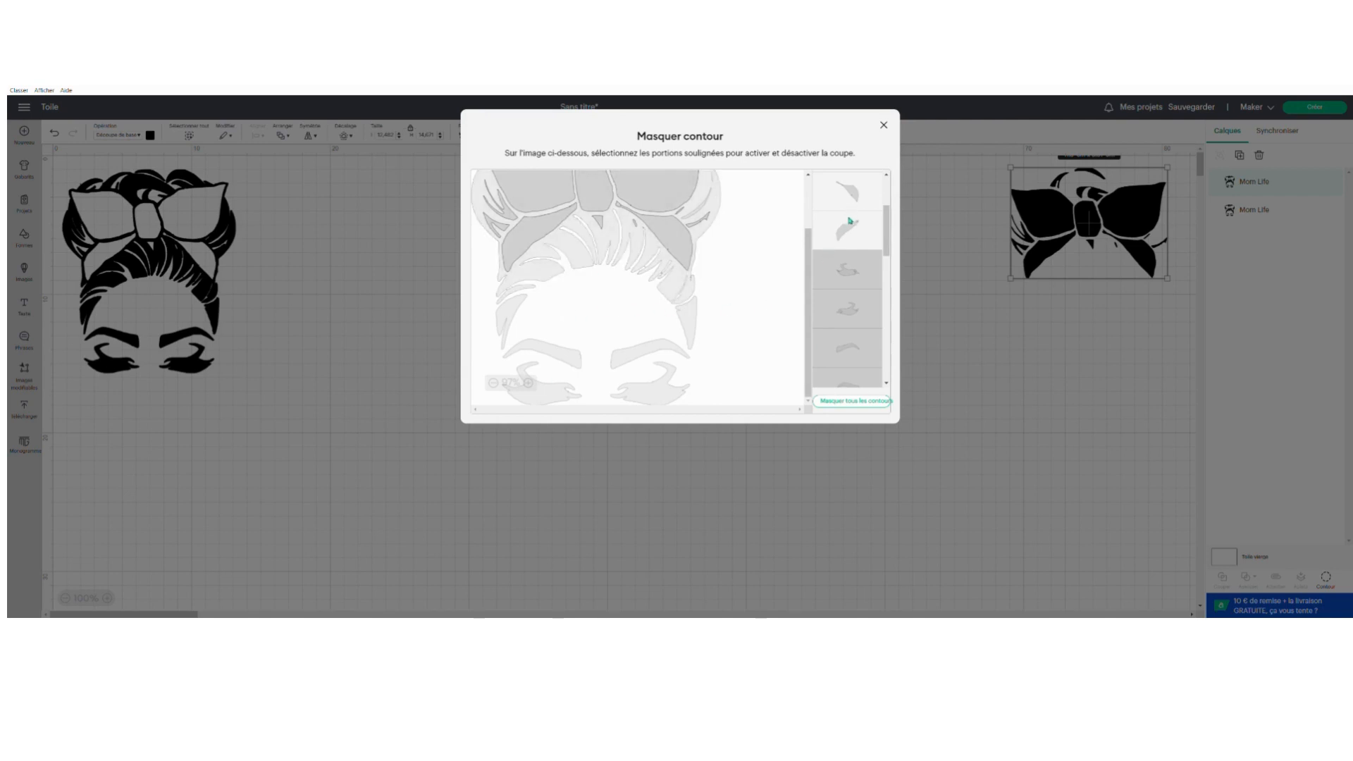
pyautogui.scroll(2, 860, 282)
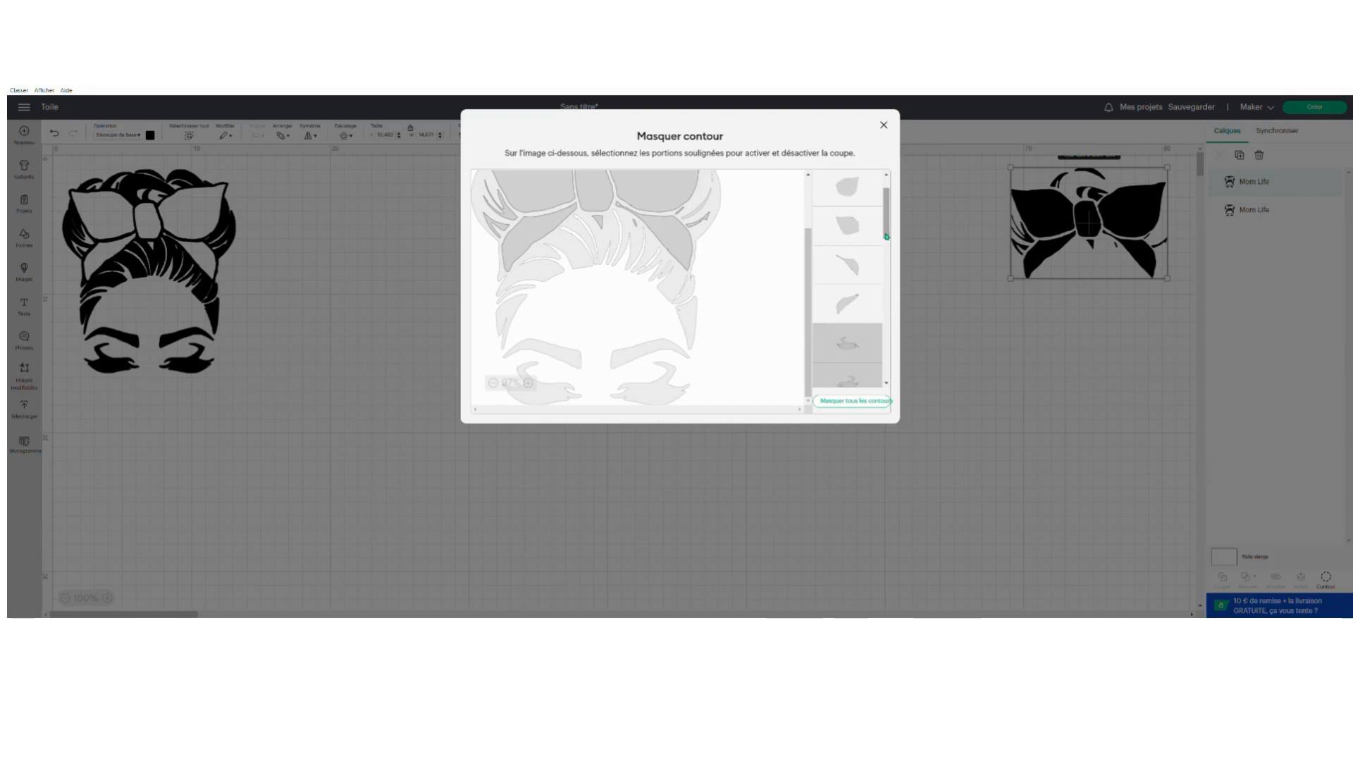
pyautogui.scroll(1, 877, 257)
pyautogui.scroll(3, 800, 267)
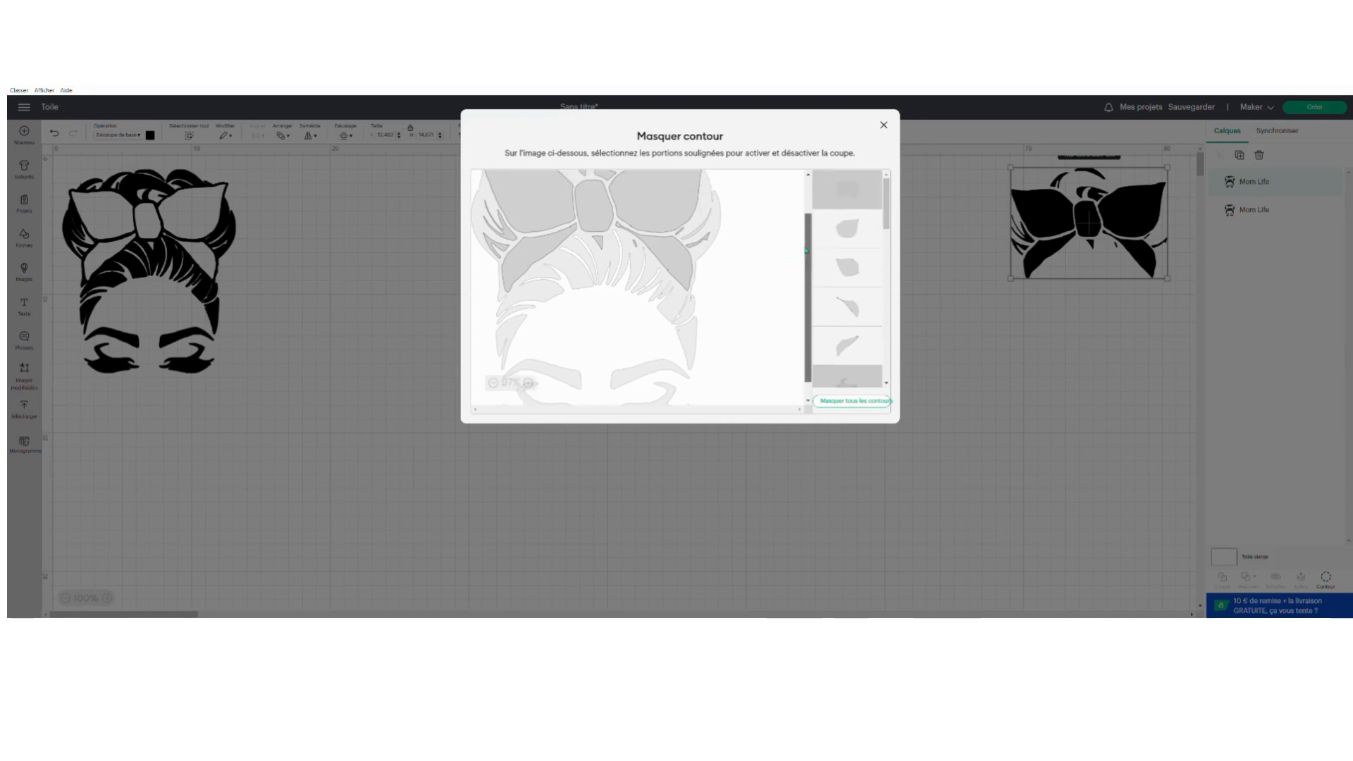
pyautogui.click(844, 233)
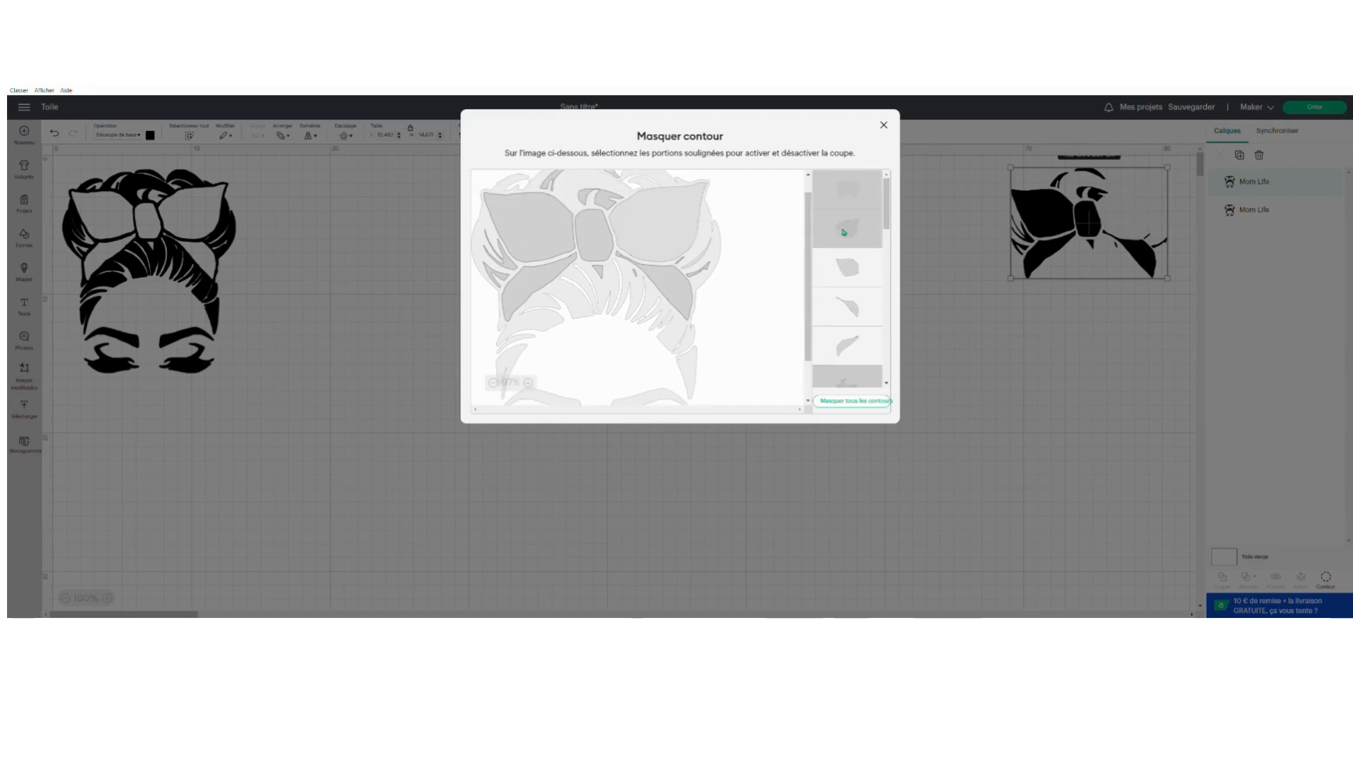
pyautogui.click(843, 233)
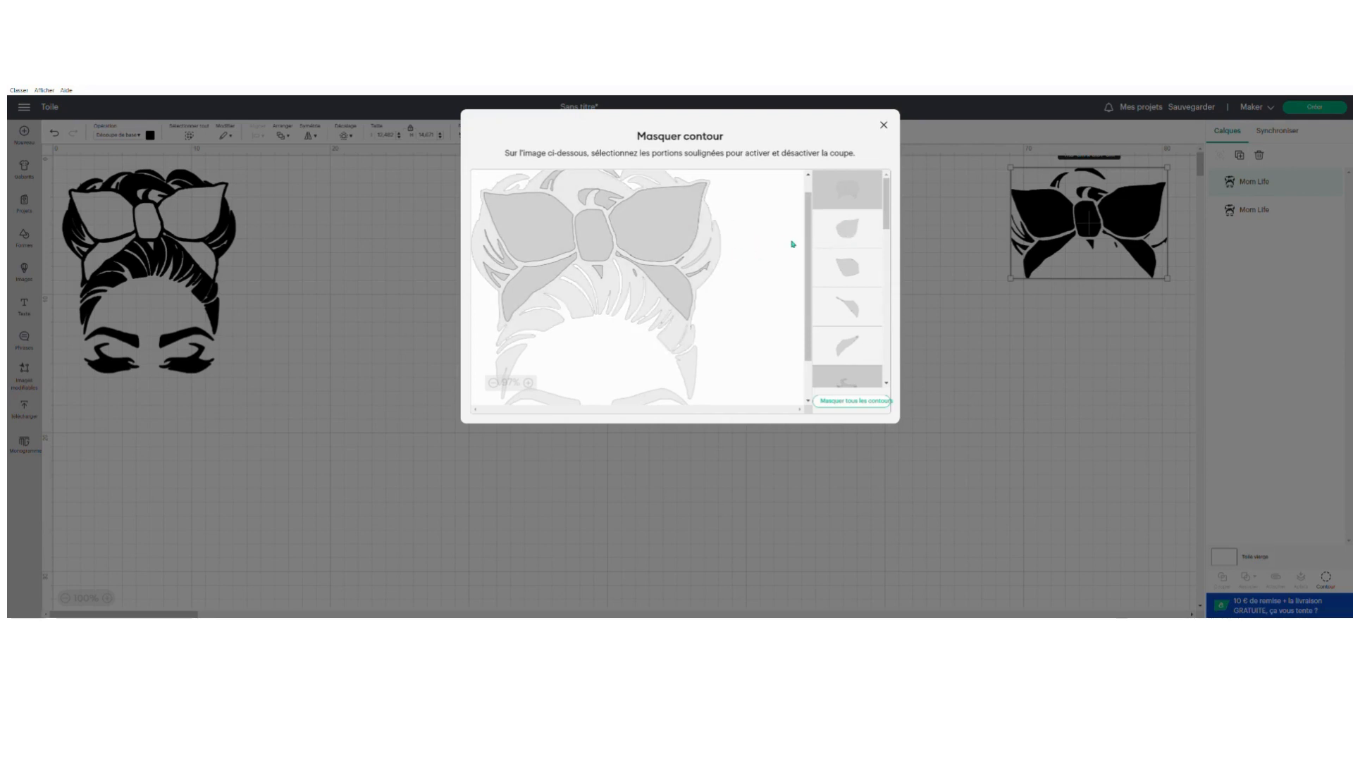
# Hide the small hair strand contours above the bow, beside its loops and below its knot.
pyautogui.moveTo(809, 243); pyautogui.dragTo(800, 212)
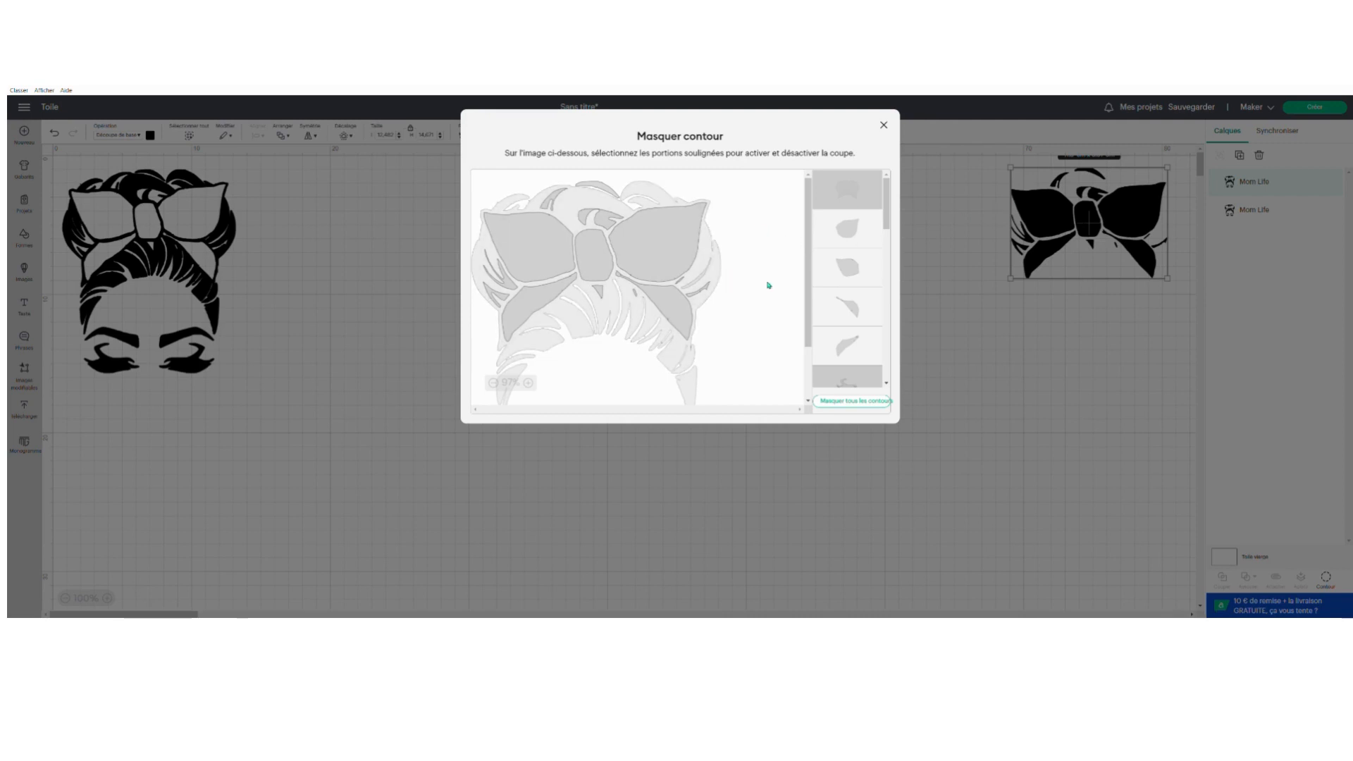
pyautogui.click(606, 187)
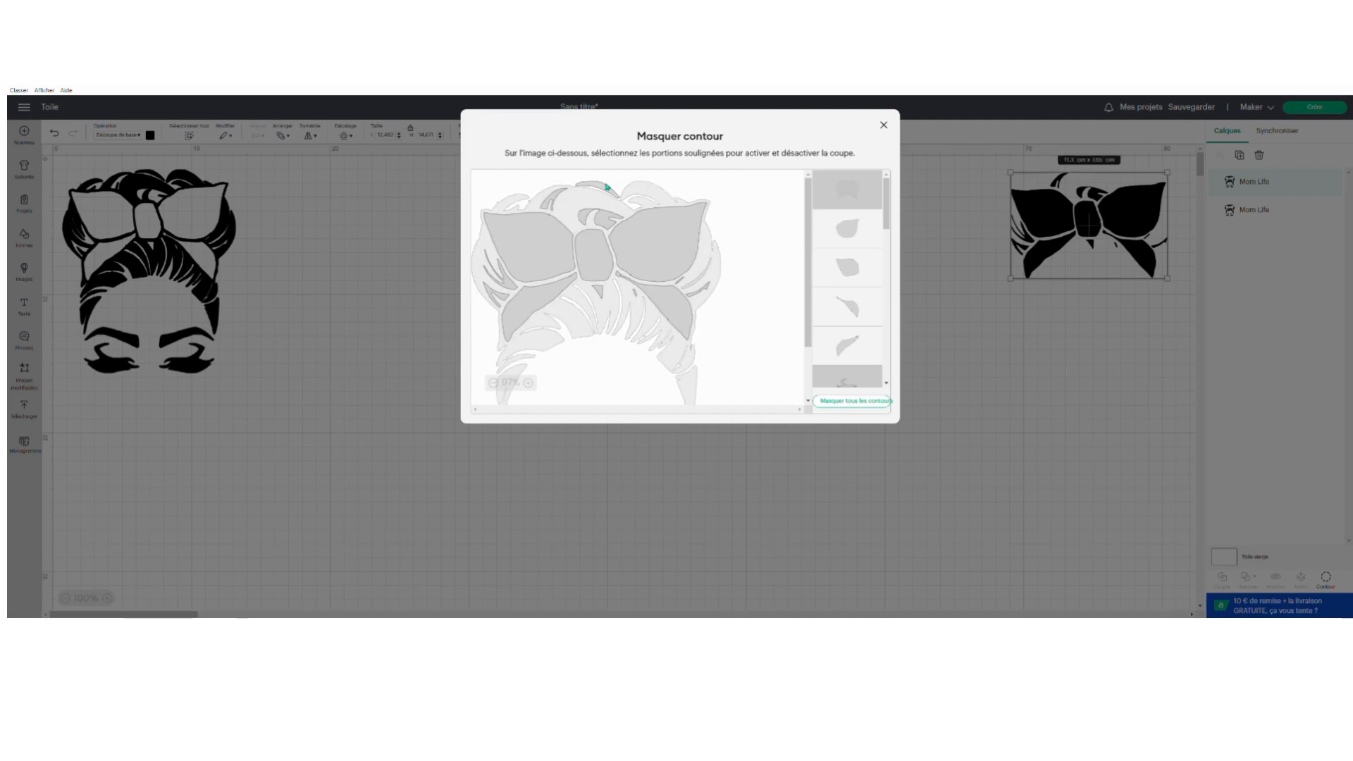
pyautogui.click(563, 195)
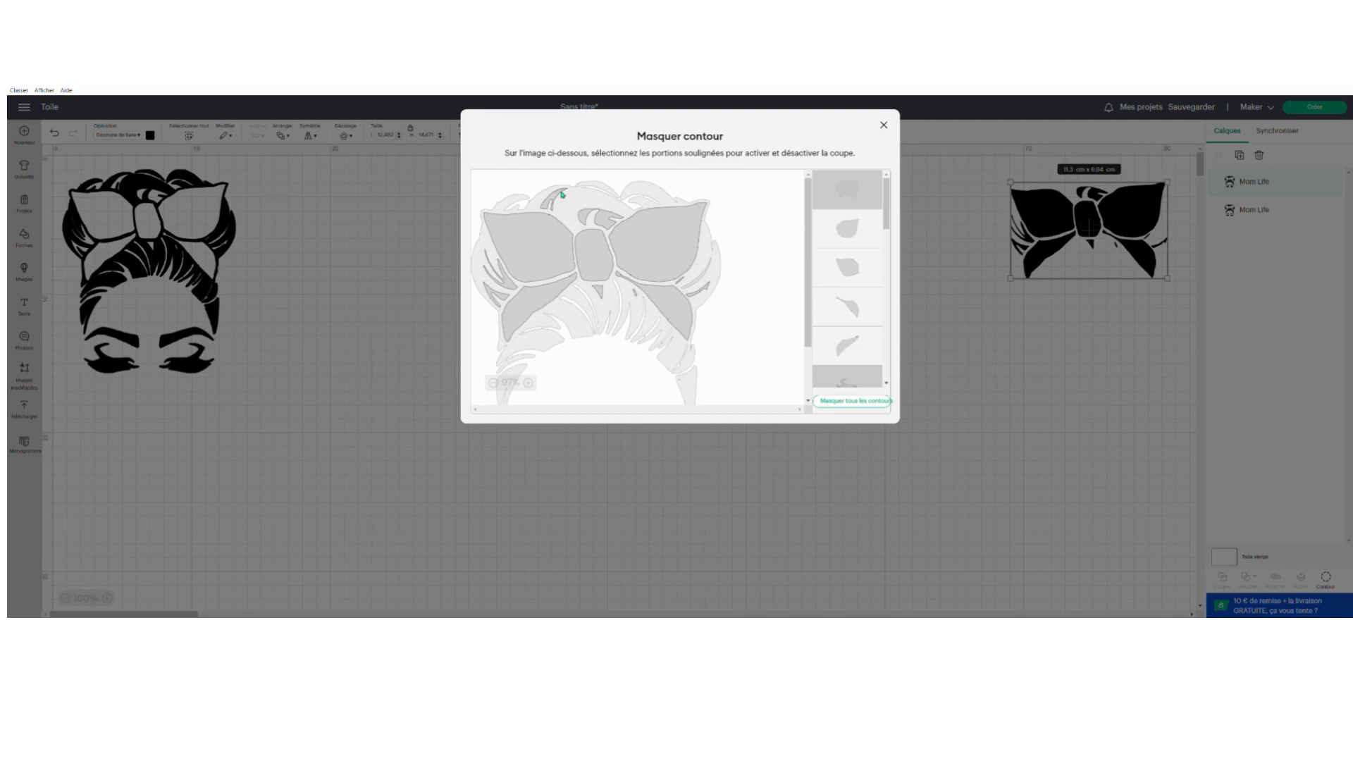
pyautogui.click(607, 209)
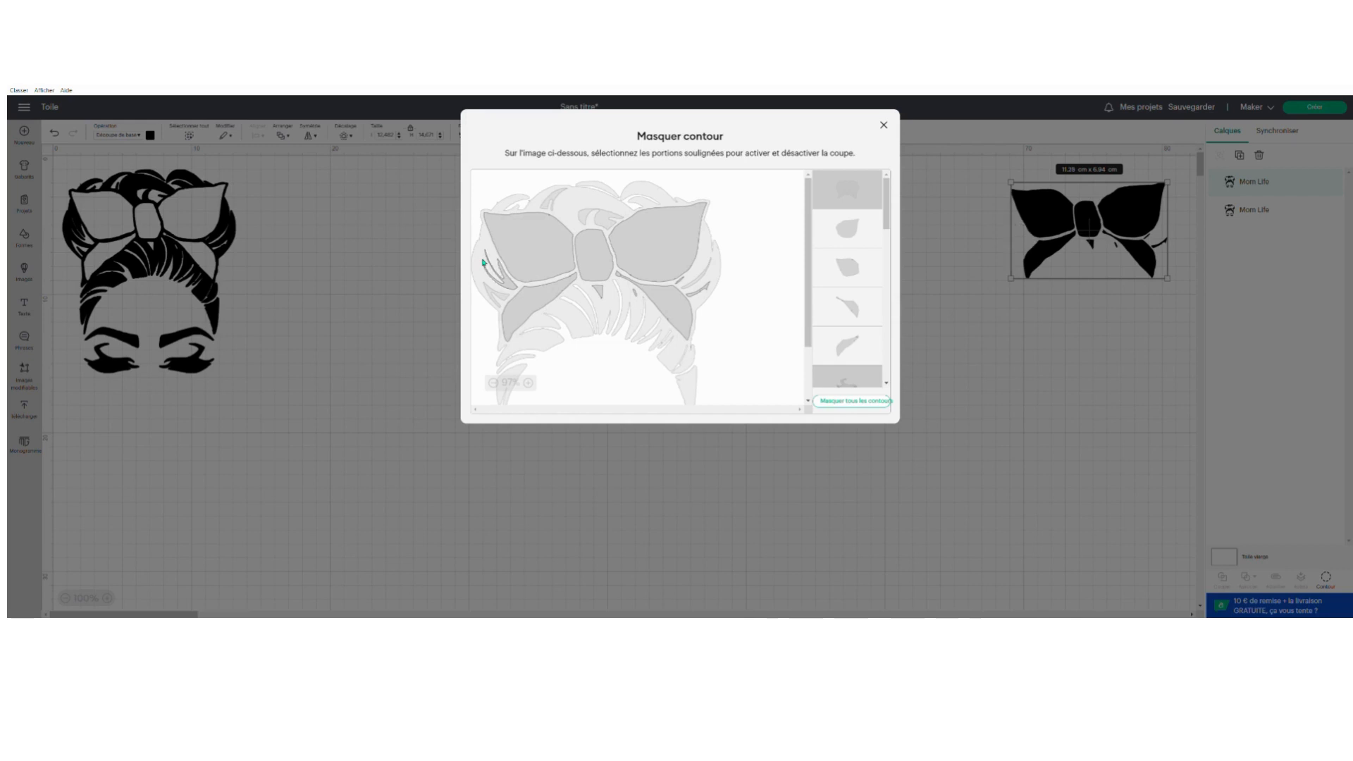
pyautogui.click(604, 300)
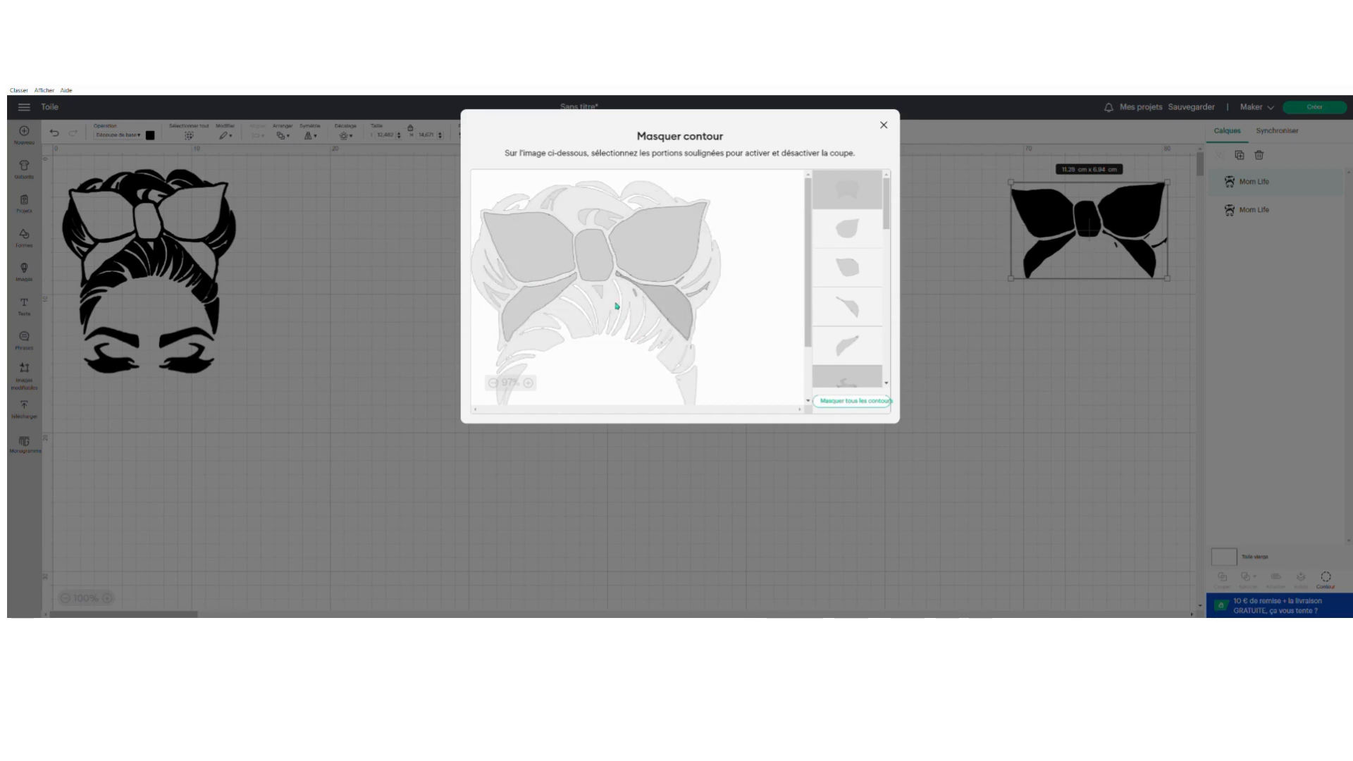
pyautogui.click(710, 295)
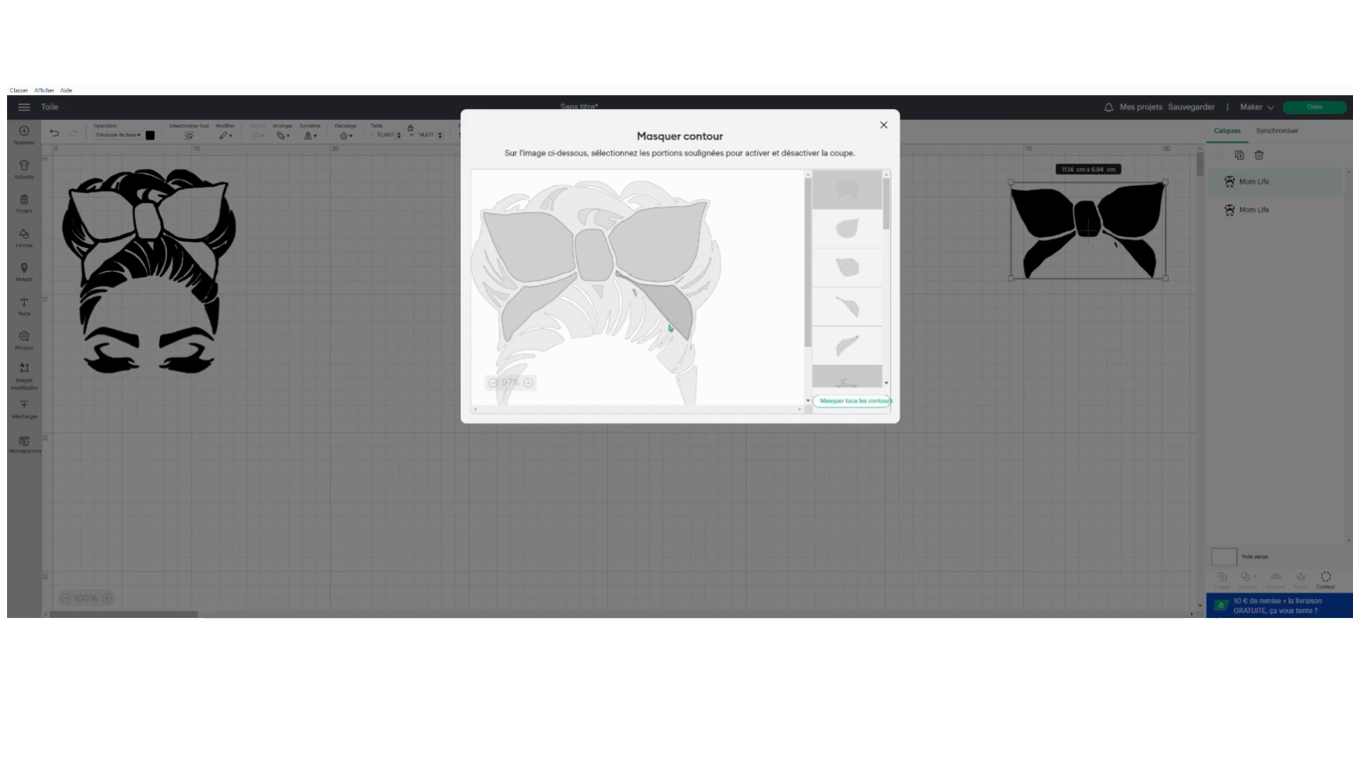
# Hide the last stray hair contours around the bow so only its five pieces remain, and close contour hiding.
pyautogui.click(532, 383)
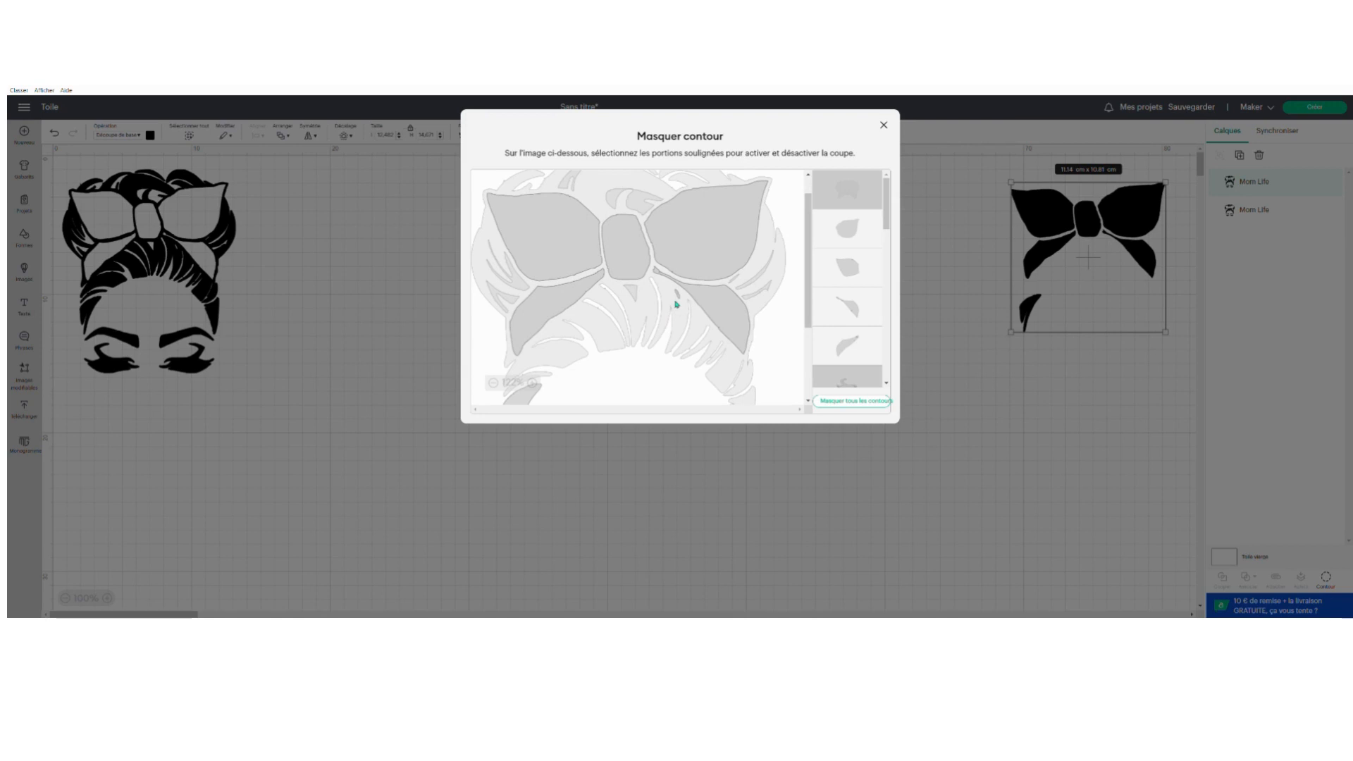
pyautogui.scroll(-2, 614, 371)
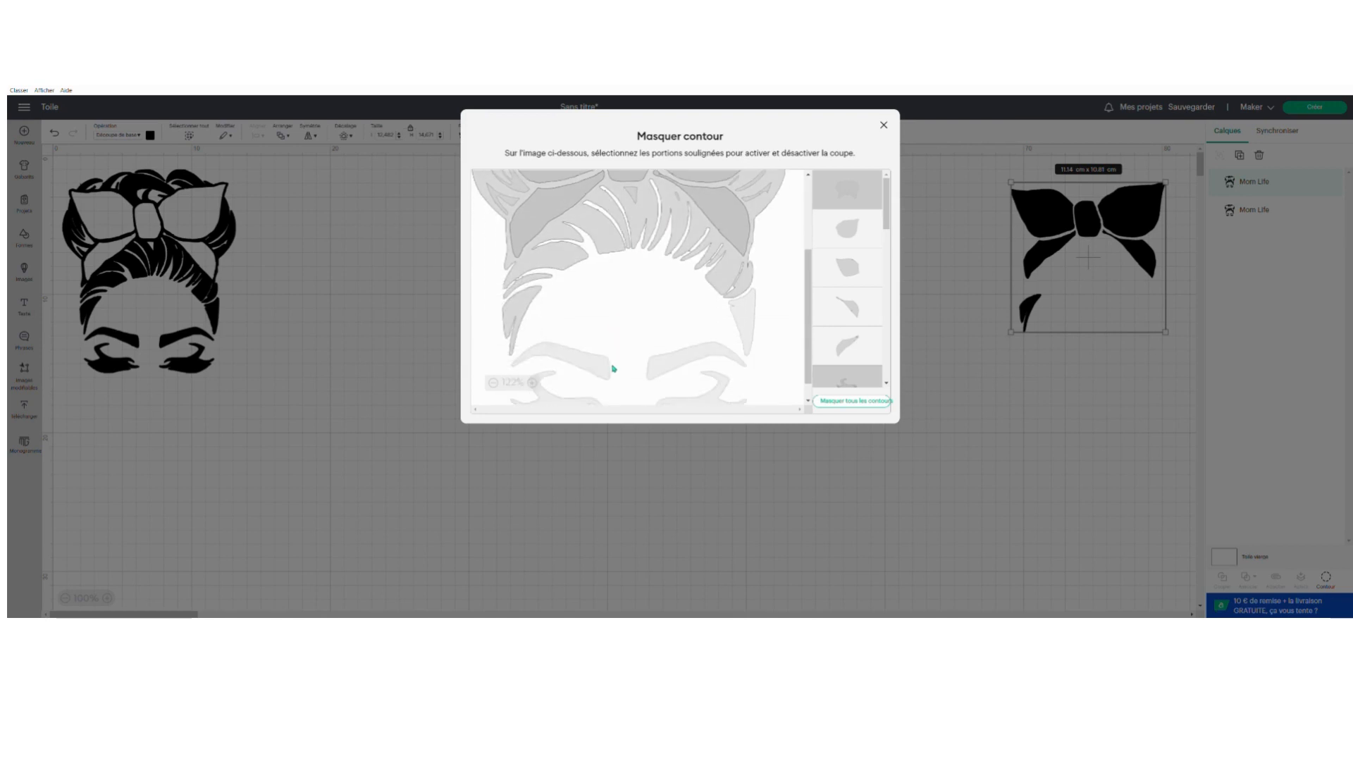
pyautogui.click(534, 316)
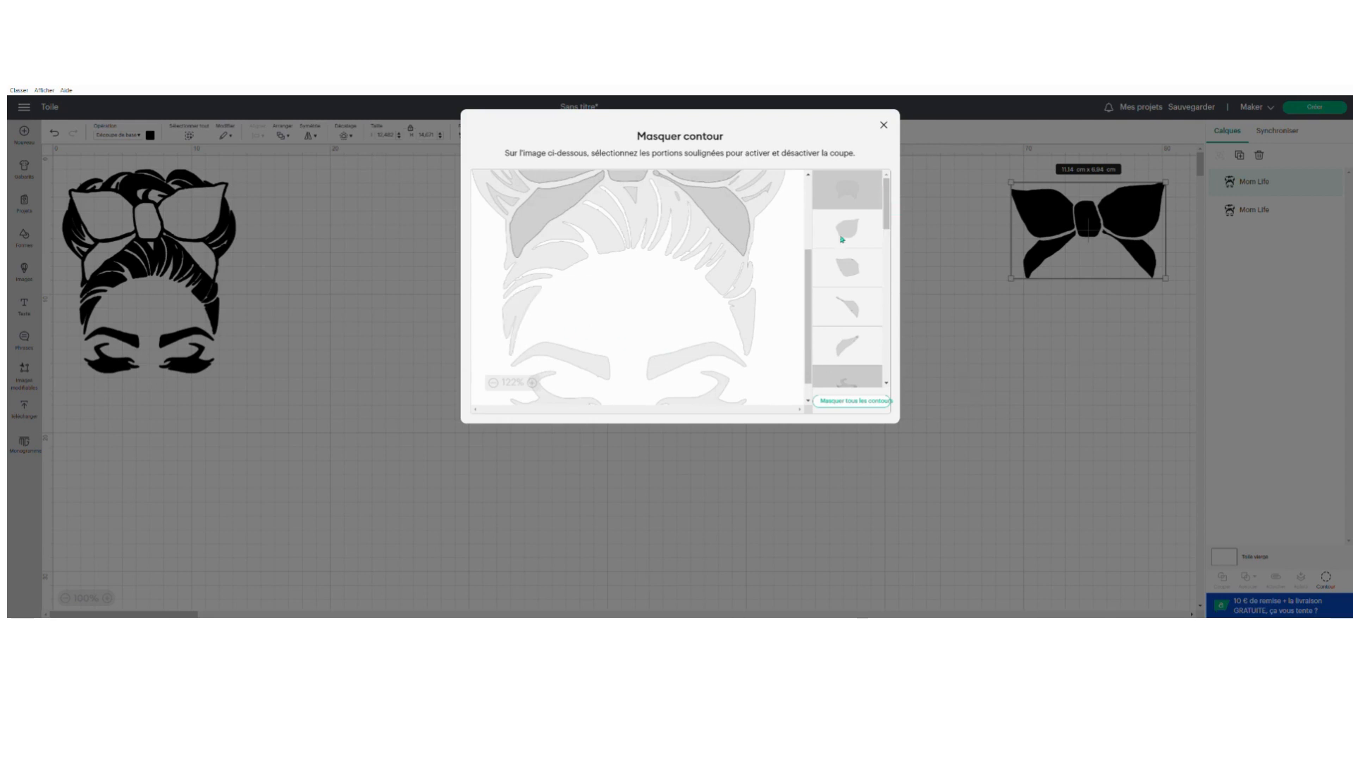
pyautogui.moveTo(808, 267); pyautogui.dragTo(803, 195)
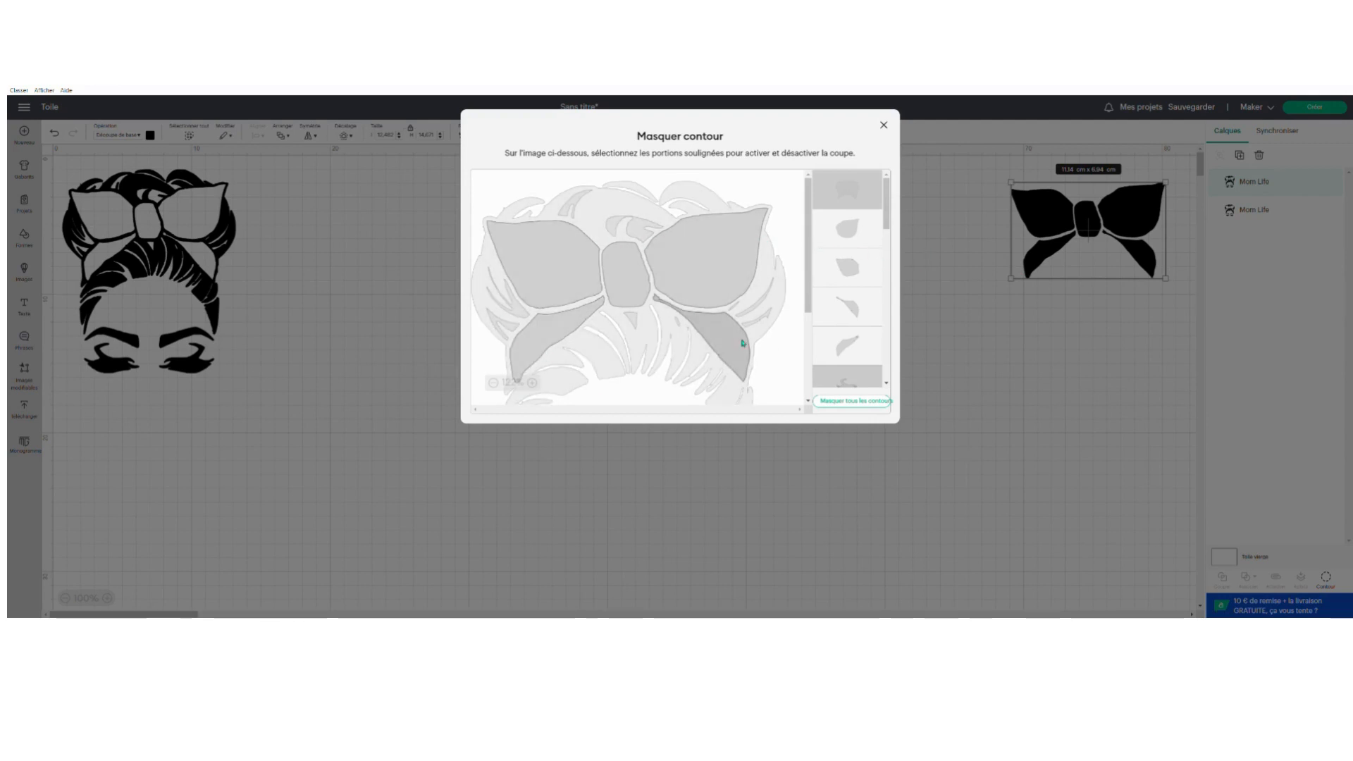
pyautogui.click(885, 126)
pyautogui.click(625, 377)
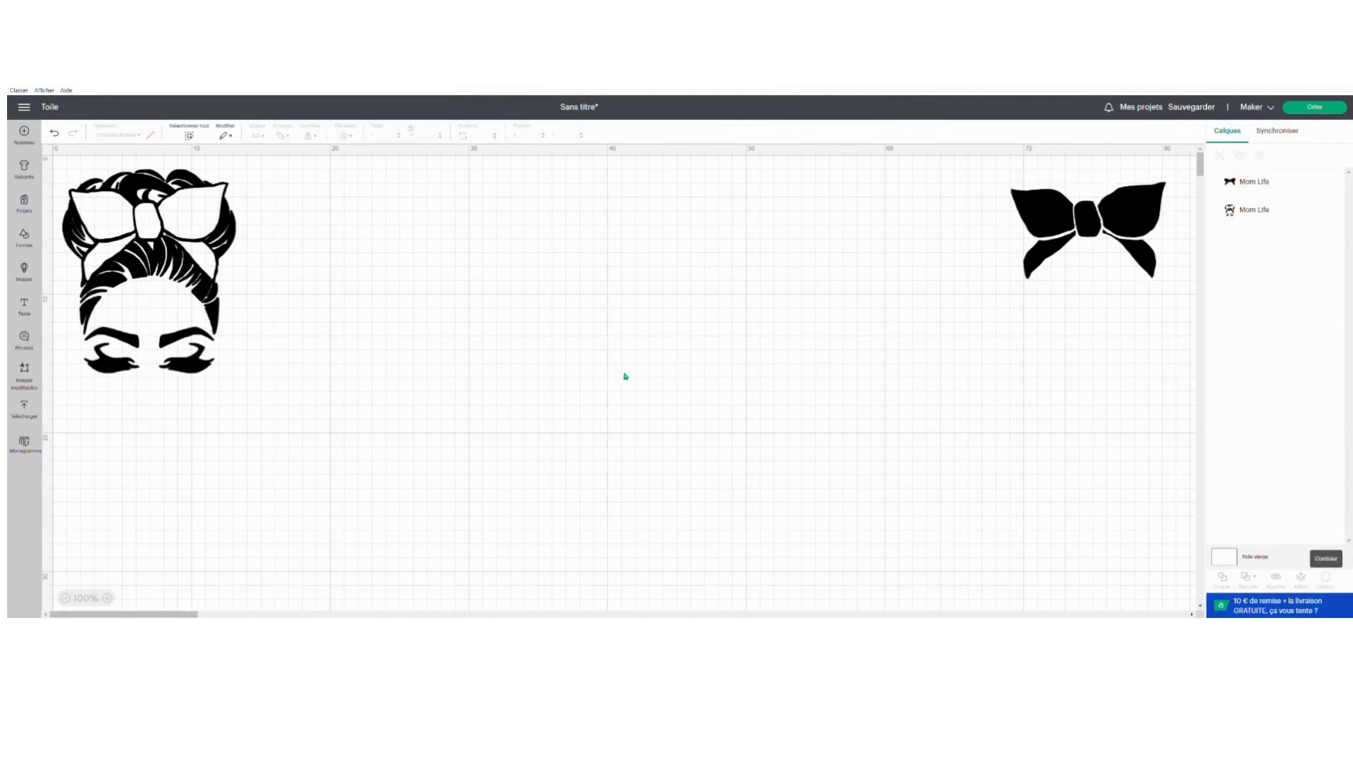
# Move the head image toward the middle of the canvas and place the bow to its right, at about X 39.7 cm, Y 5.6 cm.
pyautogui.moveTo(149, 269); pyautogui.dragTo(468, 322)
pyautogui.moveTo(1047, 218); pyautogui.dragTo(639, 268)
pyautogui.click(816, 366)
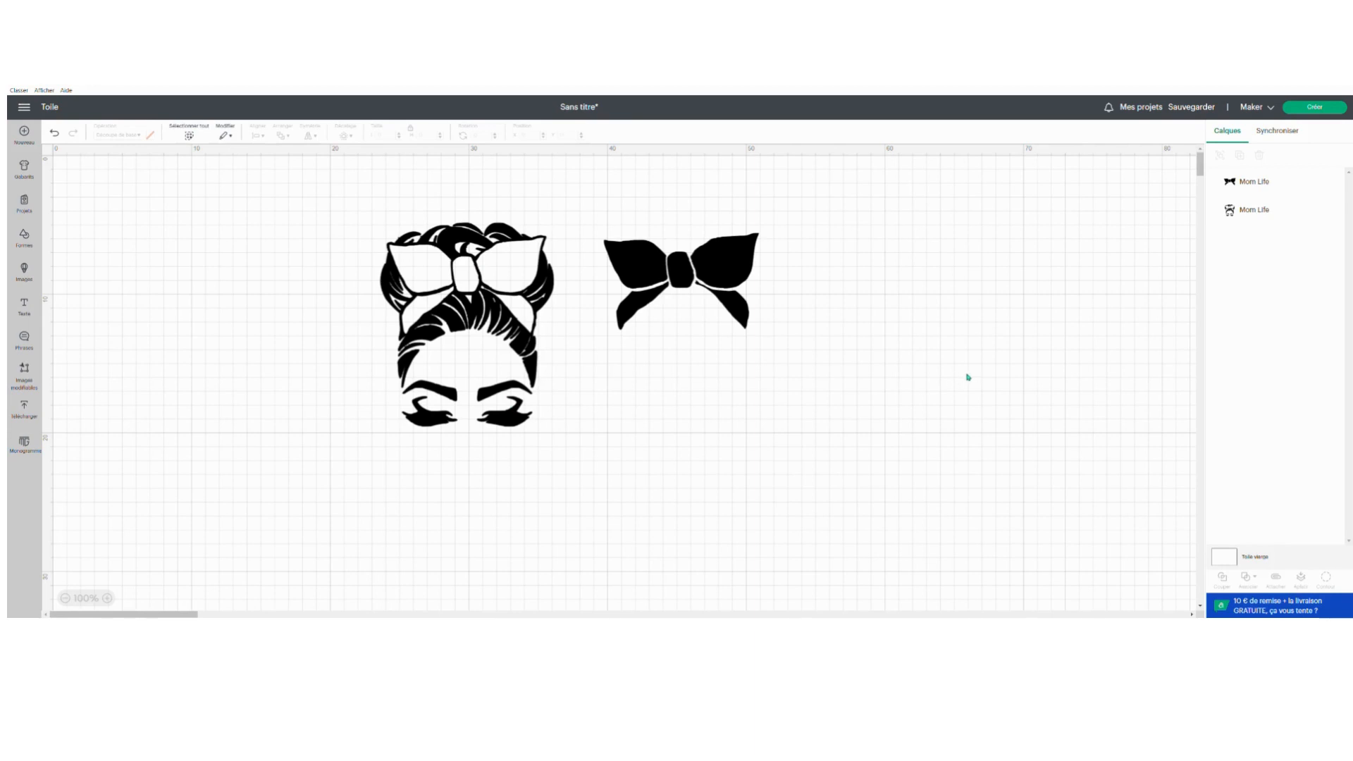
# Change the bow's material colour to purple.
pyautogui.click(698, 265)
pyautogui.click(151, 135)
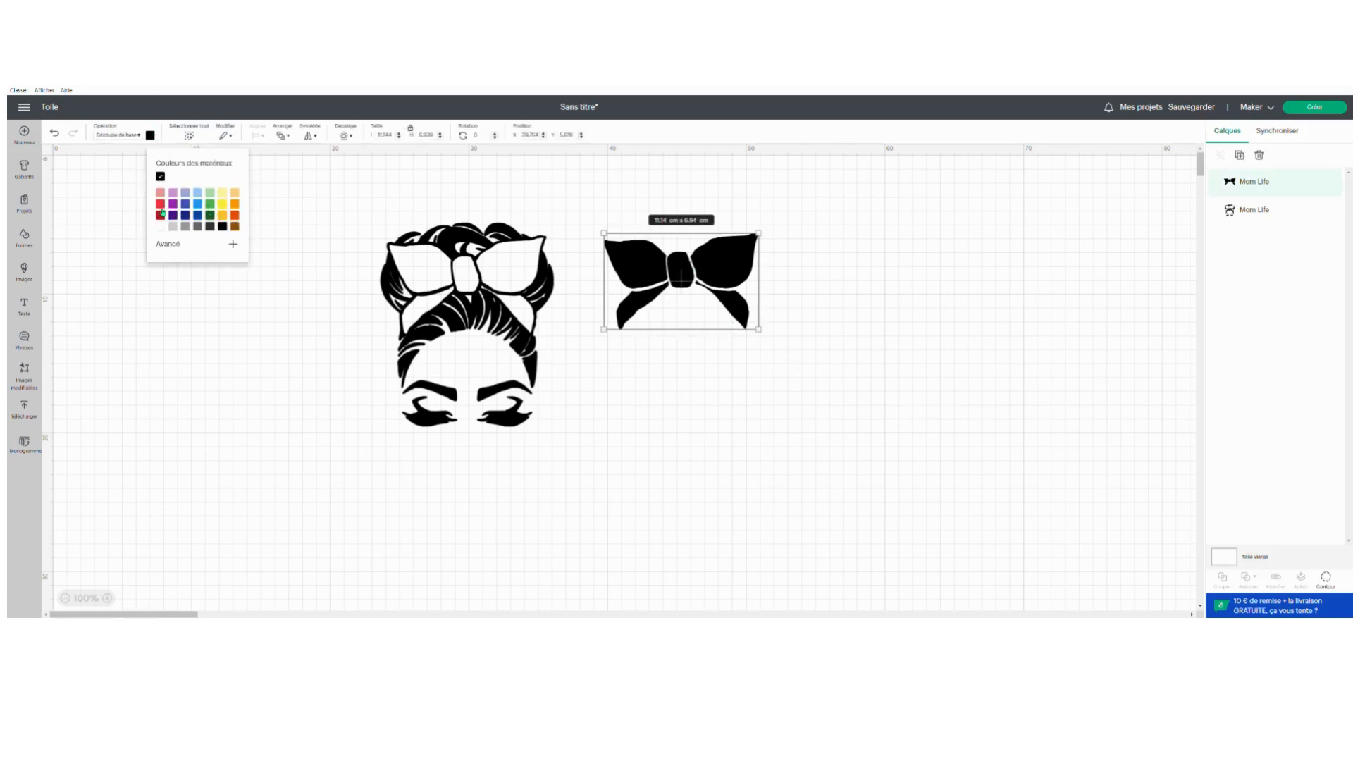
pyautogui.click(177, 205)
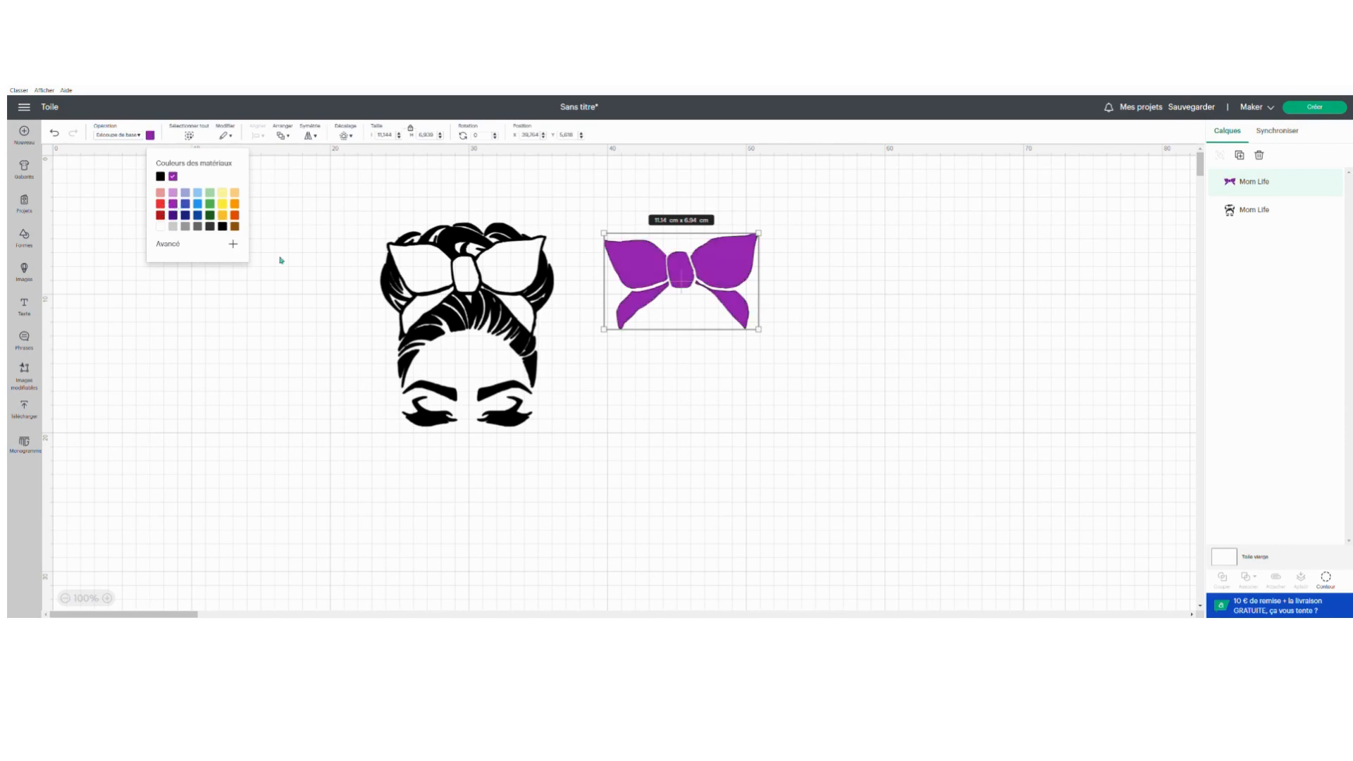
pyautogui.click(957, 438)
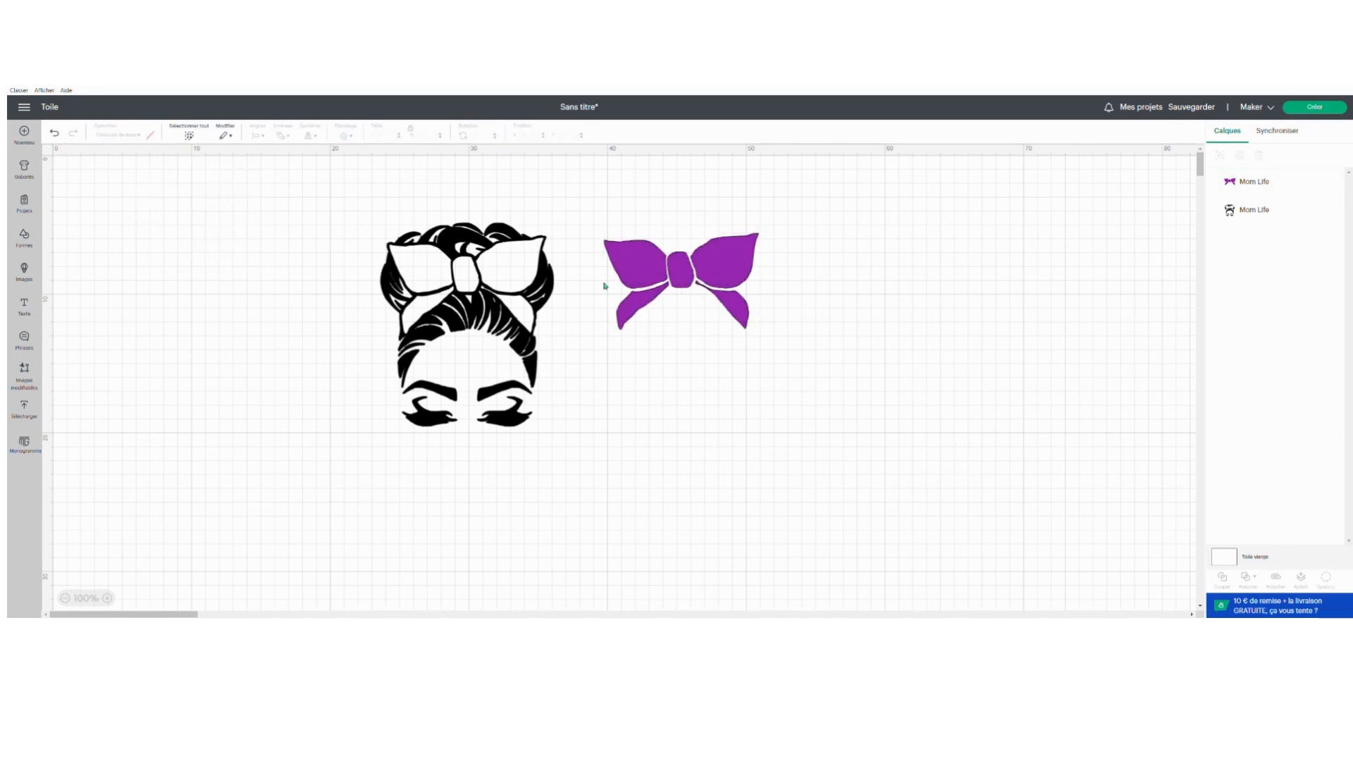
# Nudge the head image slightly upward and the purple bow slightly to the right and down.
pyautogui.moveTo(508, 283); pyautogui.dragTo(507, 273)
pyautogui.moveTo(671, 262); pyautogui.dragTo(677, 265)
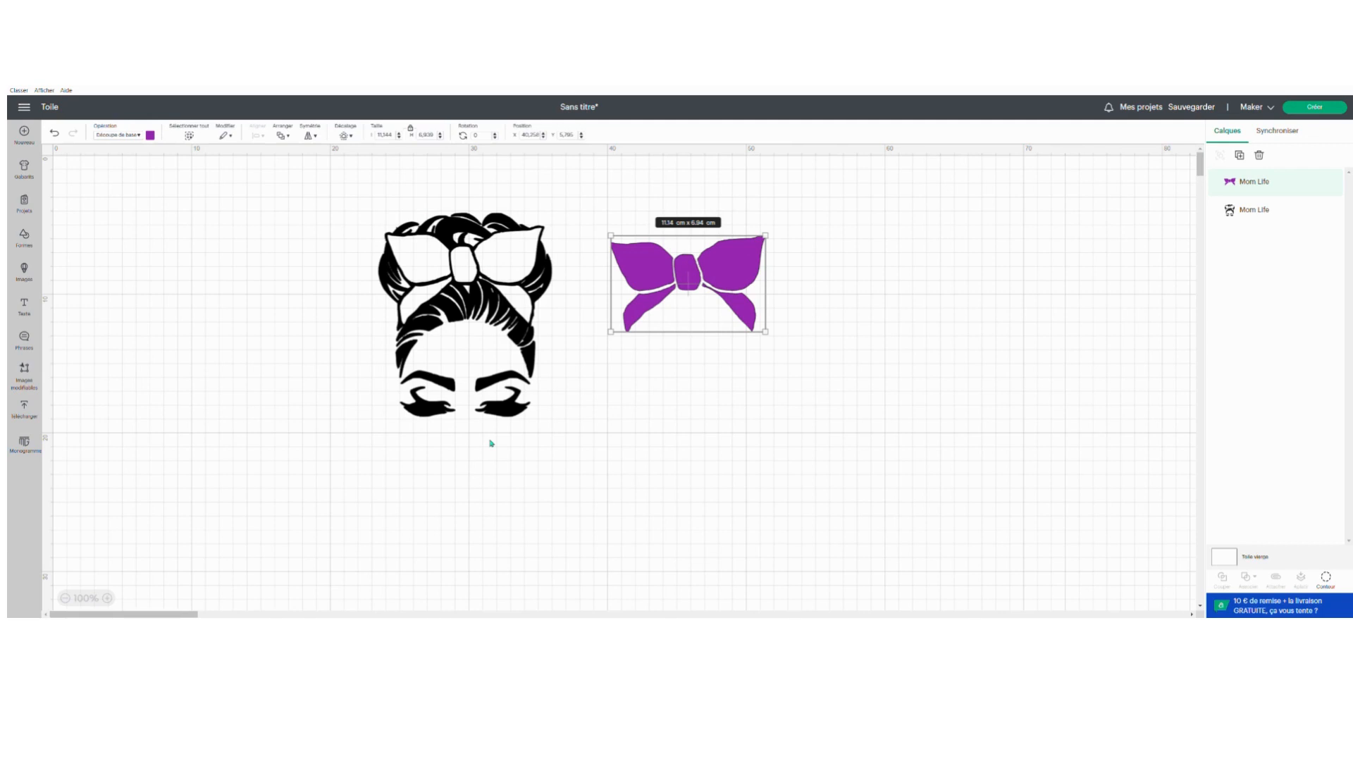
# Place the purple bow over the matching bow outline on the head image and select both layers together to check the assembled design.
pyautogui.moveTo(653, 275); pyautogui.dragTo(640, 268)
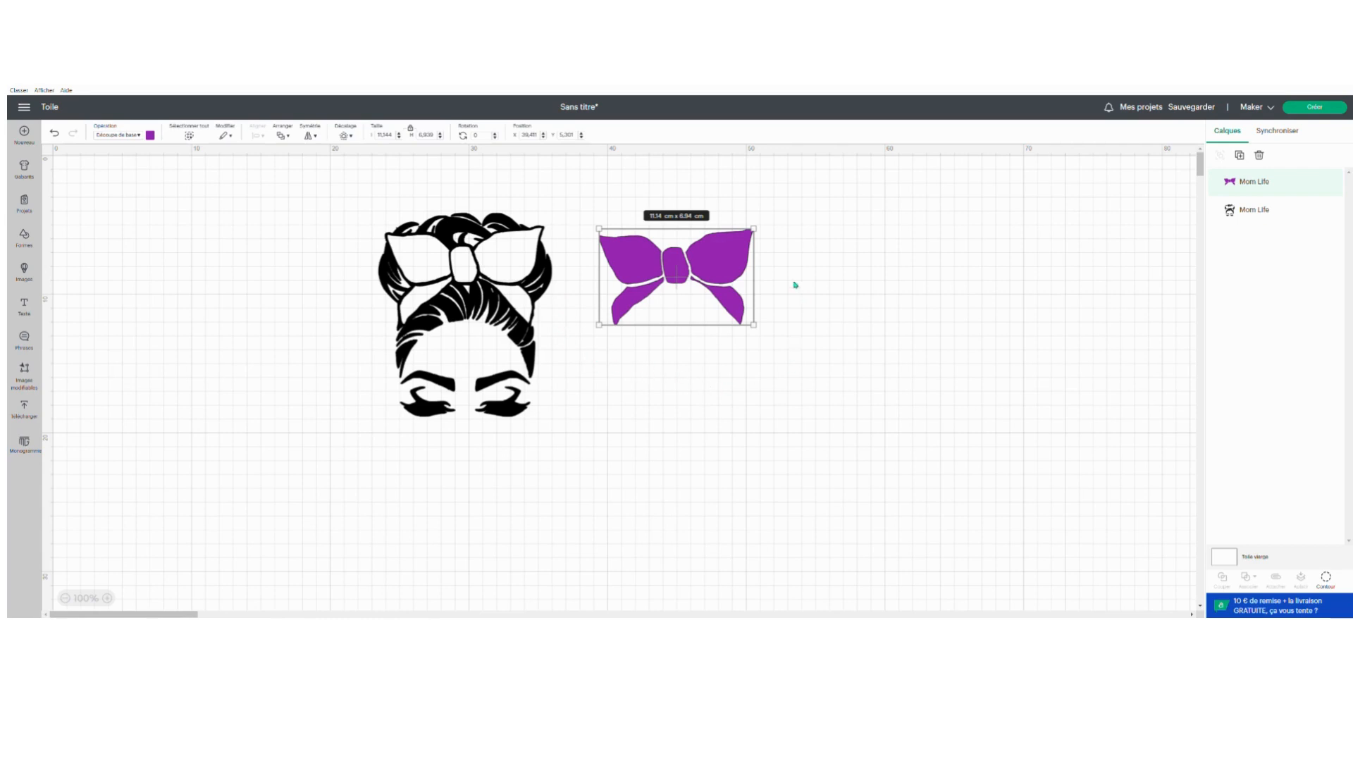
pyautogui.moveTo(736, 252); pyautogui.dragTo(525, 250)
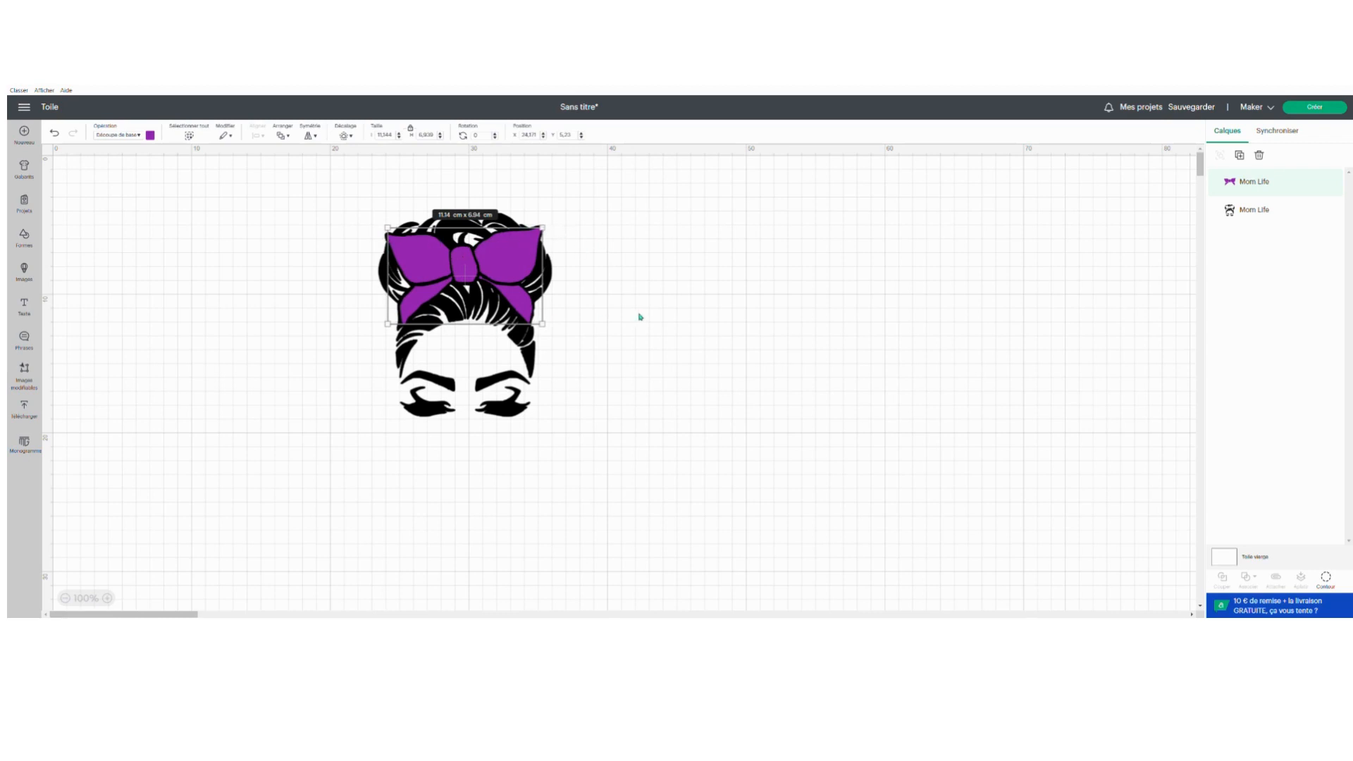
pyautogui.click(591, 287)
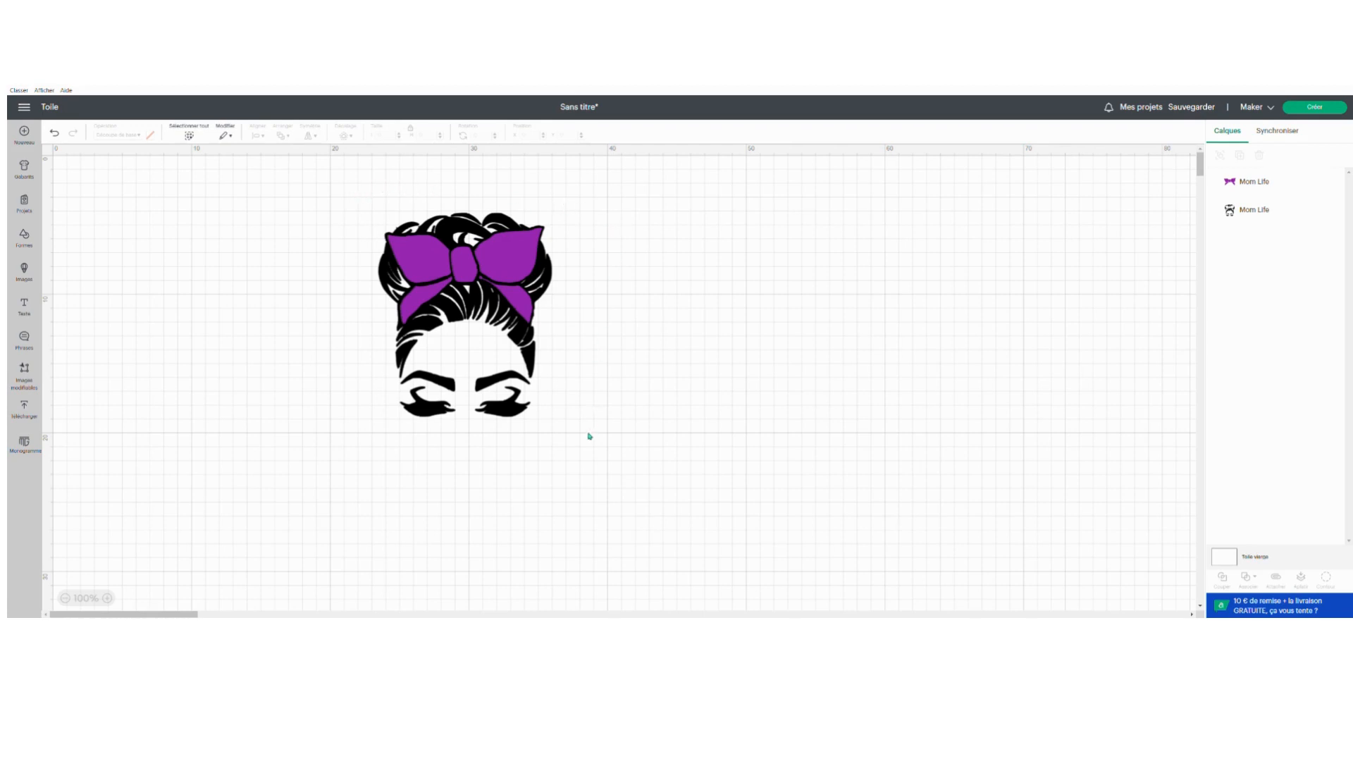
pyautogui.moveTo(563, 451); pyautogui.dragTo(357, 188)
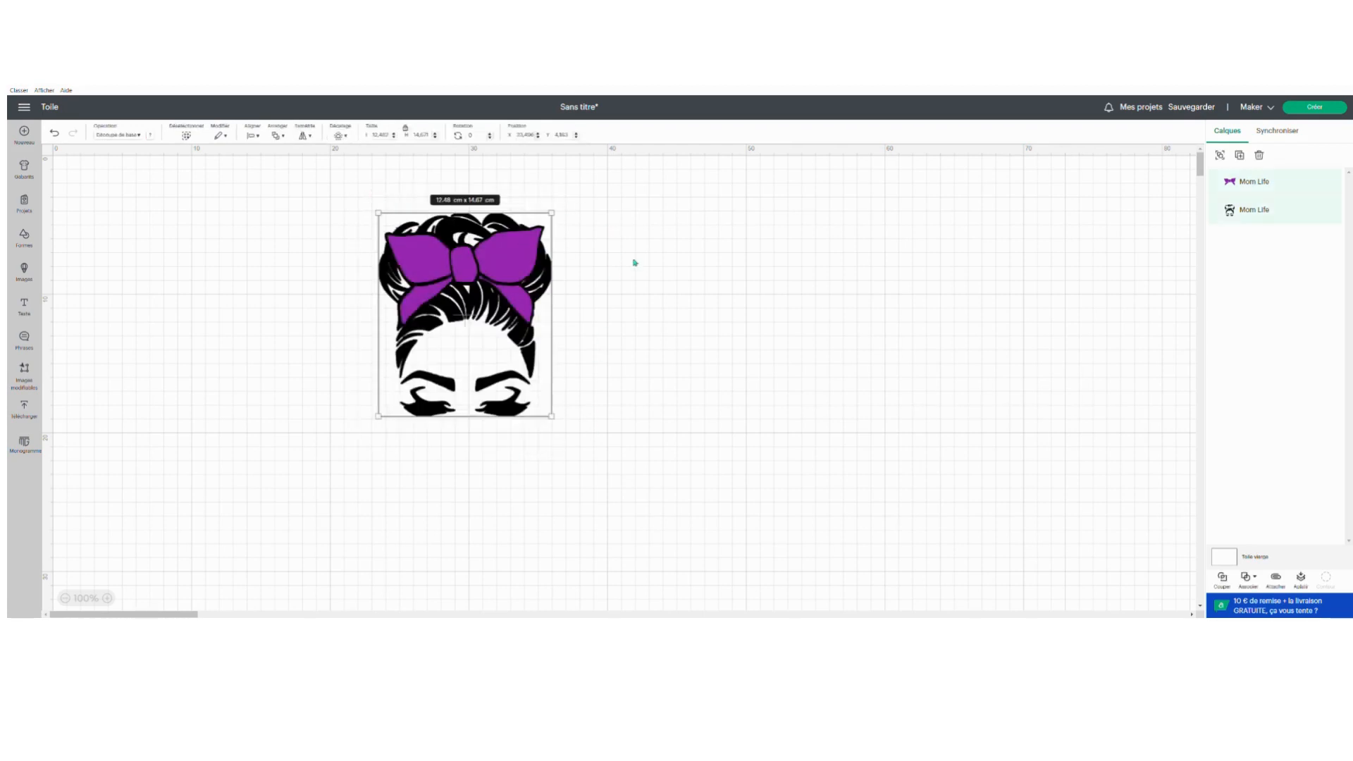
pyautogui.click(643, 263)
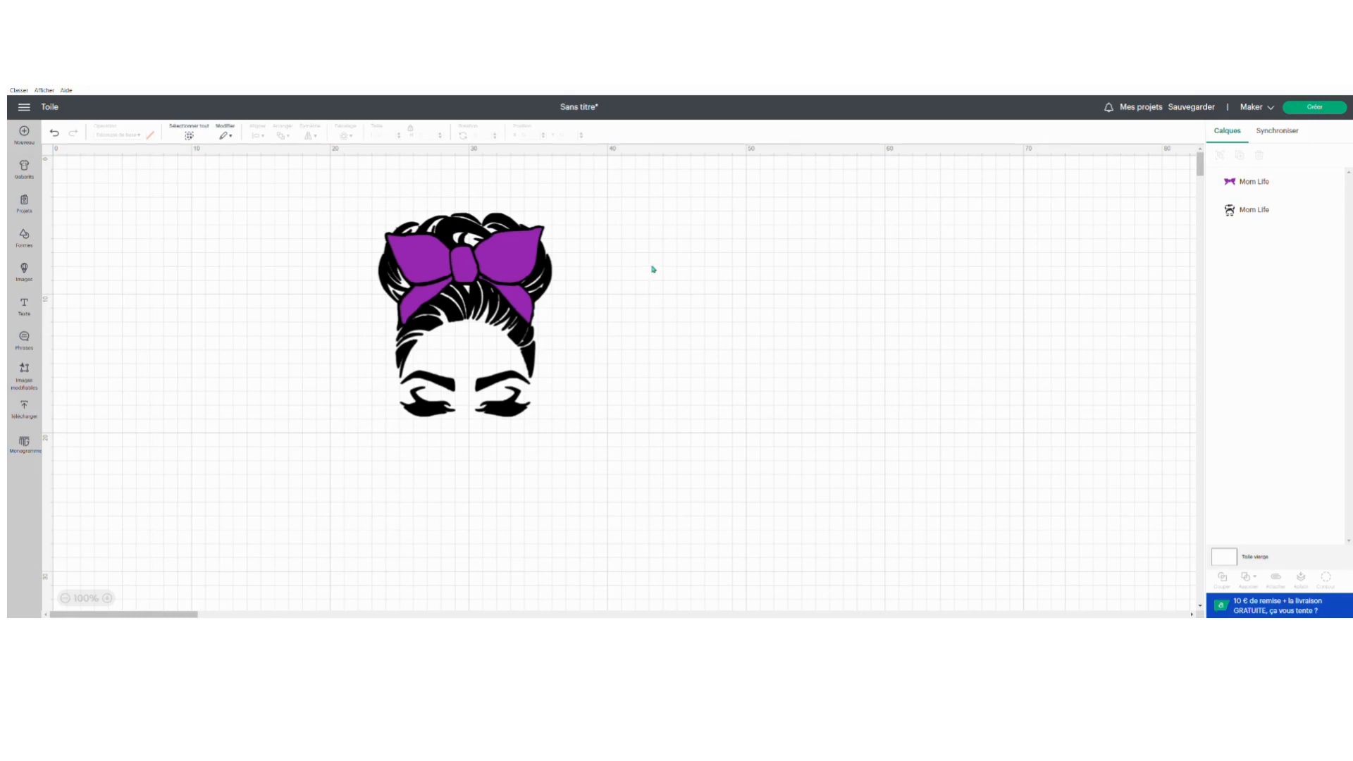
# Separate the purple bow from the head image and place it to the right, at about X 43.7 cm, Y 4.4 cm.
pyautogui.moveTo(528, 266); pyautogui.dragTo(788, 266)
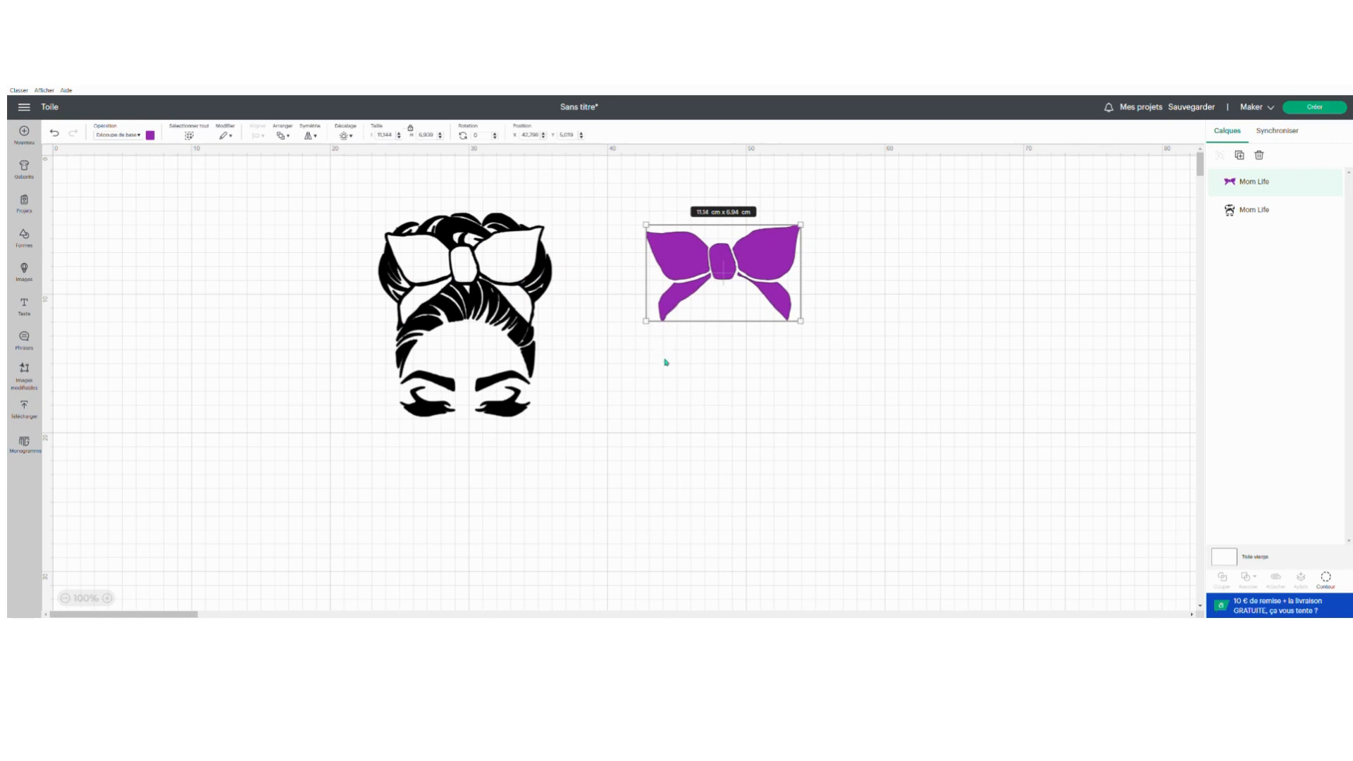
pyautogui.click(638, 347)
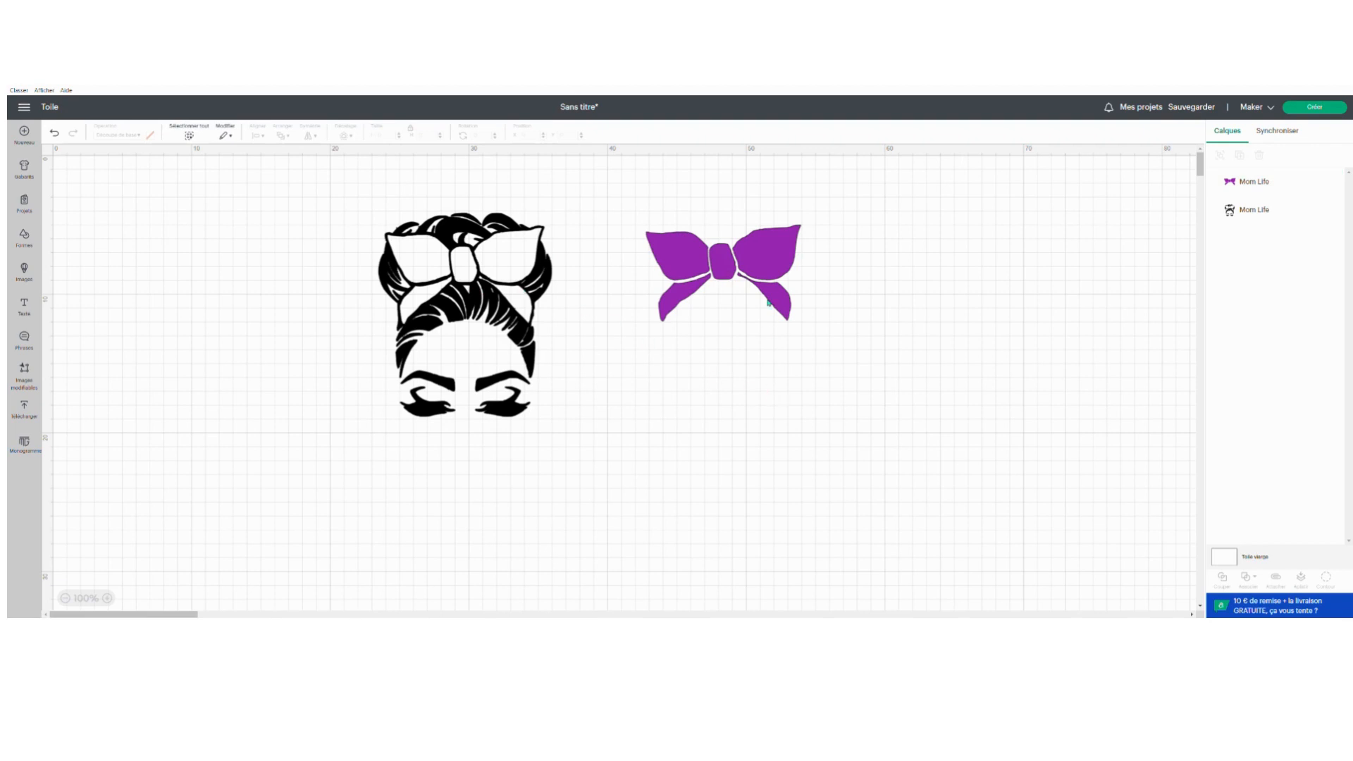
pyautogui.moveTo(751, 265); pyautogui.dragTo(769, 251)
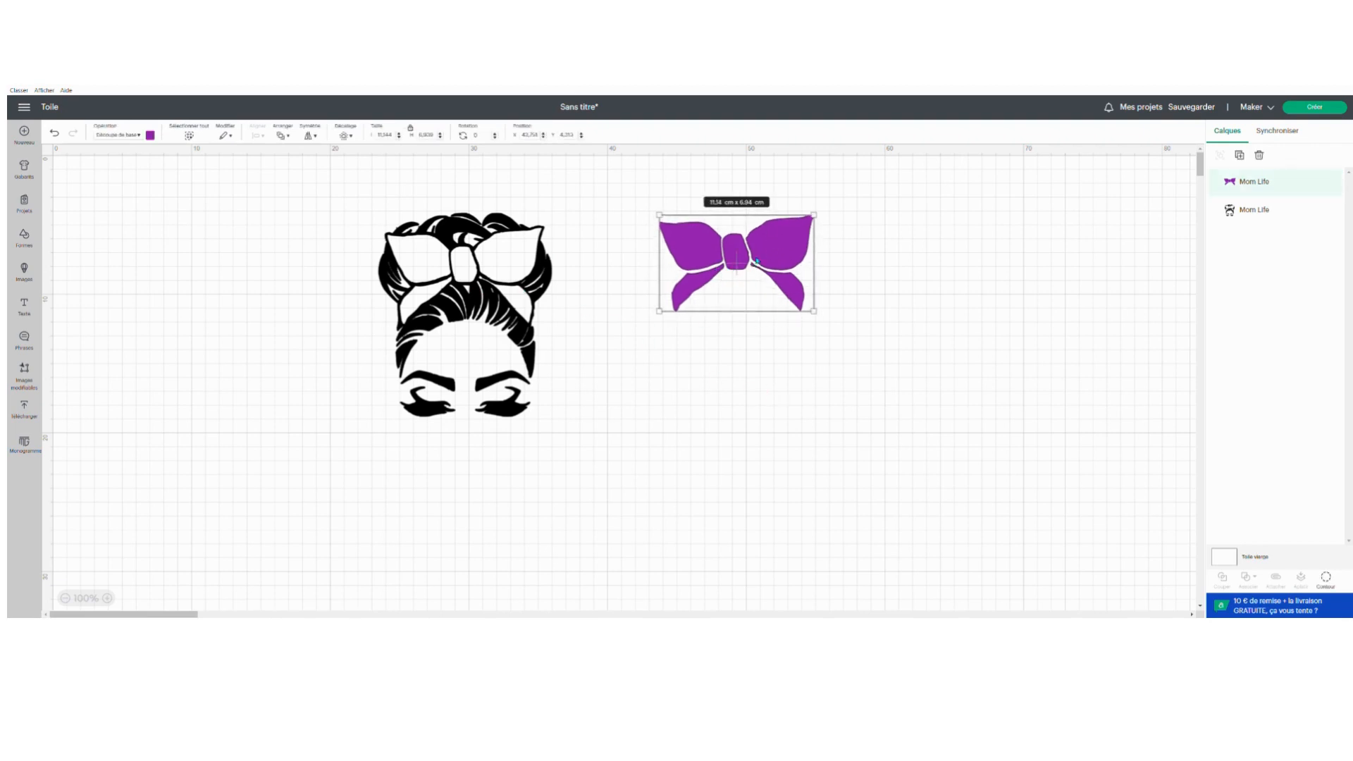
pyautogui.click(728, 375)
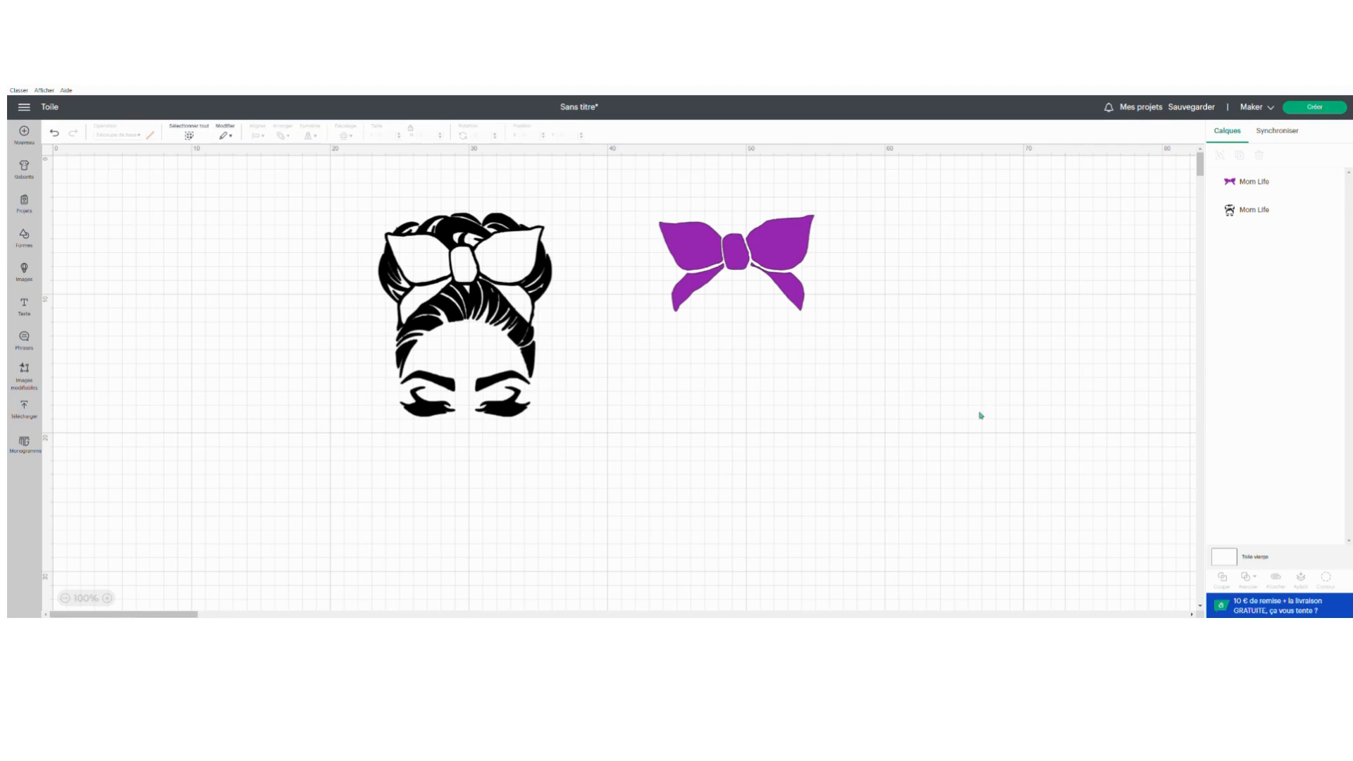
# Fit the purple bow back into the bow outline on the head image and select both layers together.
pyautogui.moveTo(797, 263); pyautogui.dragTo(524, 274)
pyautogui.click(747, 297)
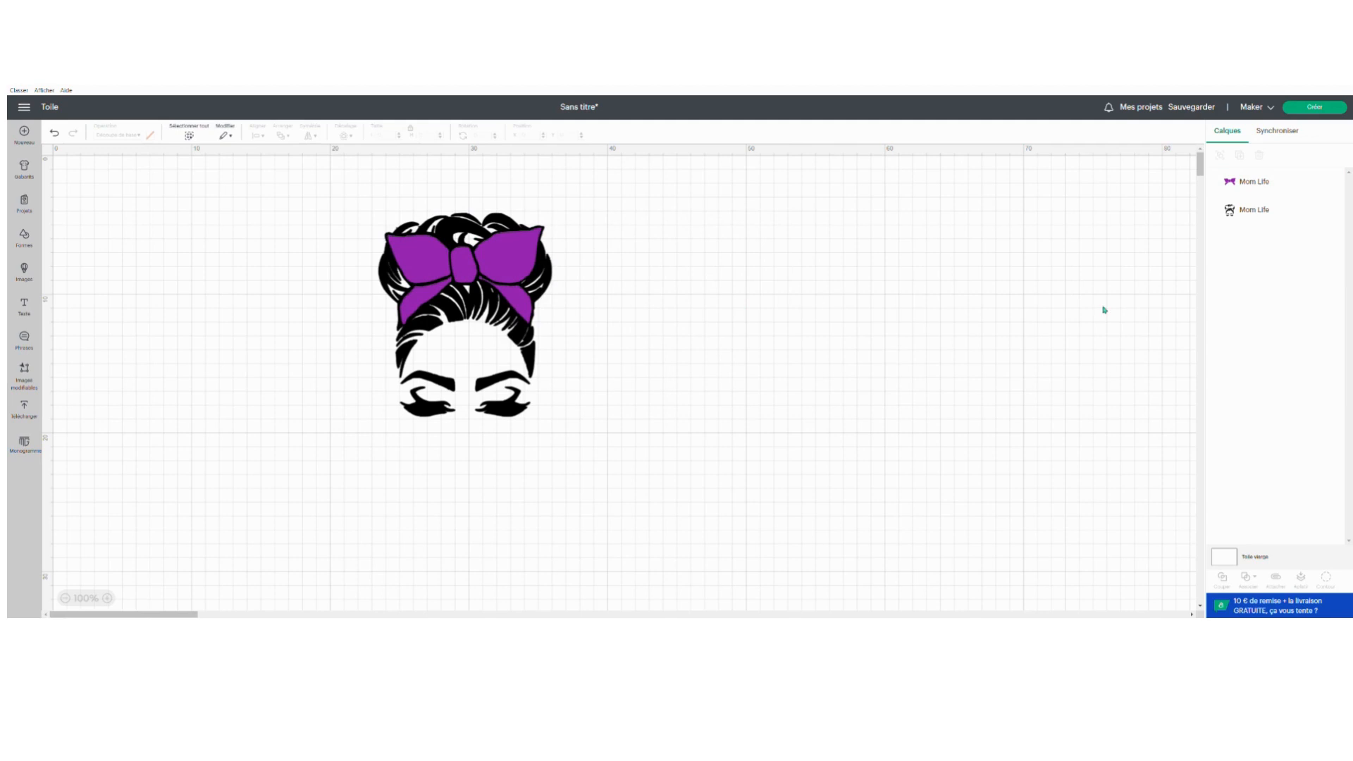
pyautogui.moveTo(347, 185); pyautogui.dragTo(642, 471)
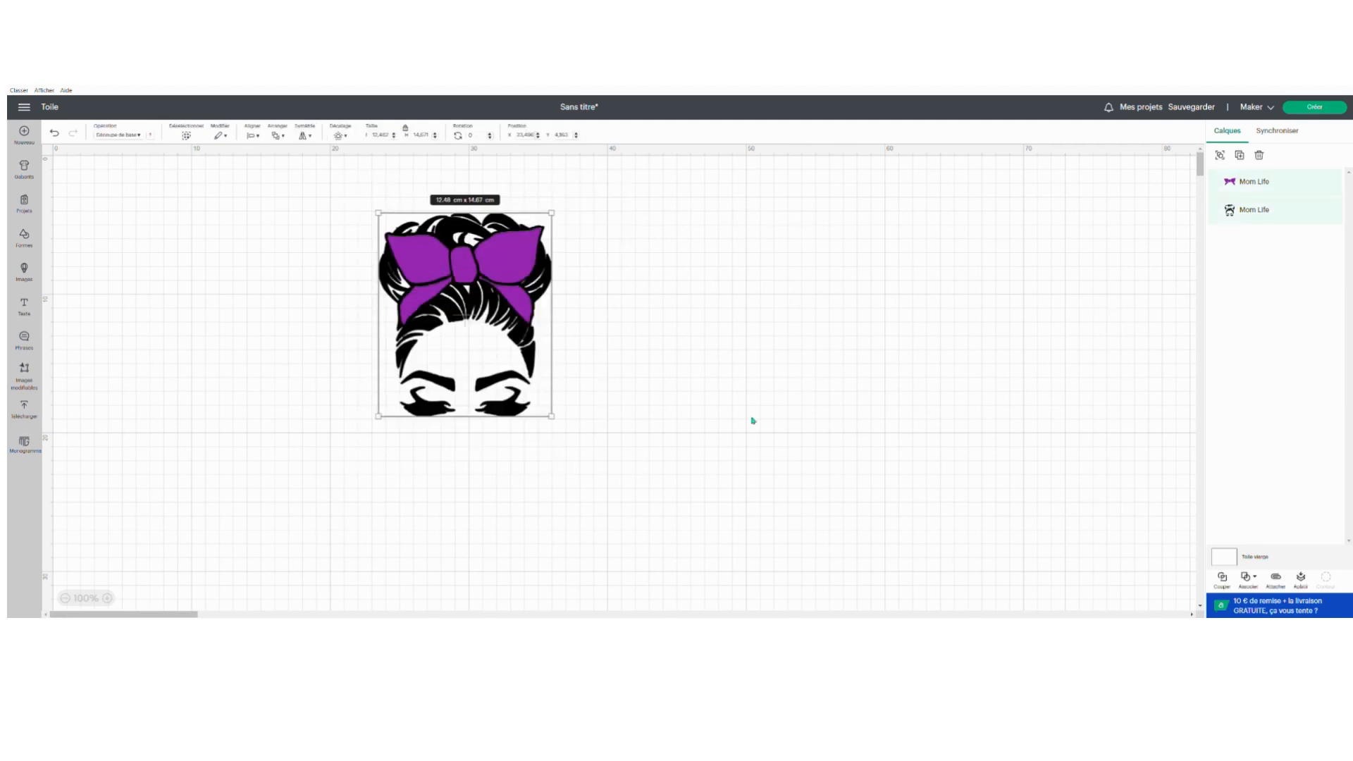